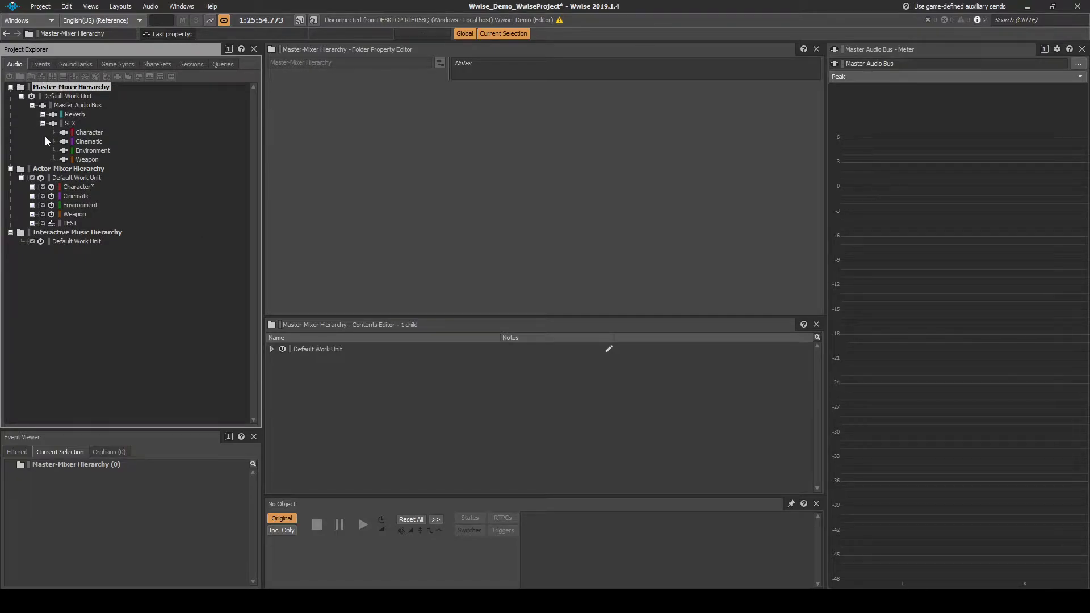
Expand Character and add a Switch Container named CHA_FSP_Human as a child of CHA_Footstep.
left_click(71, 188)
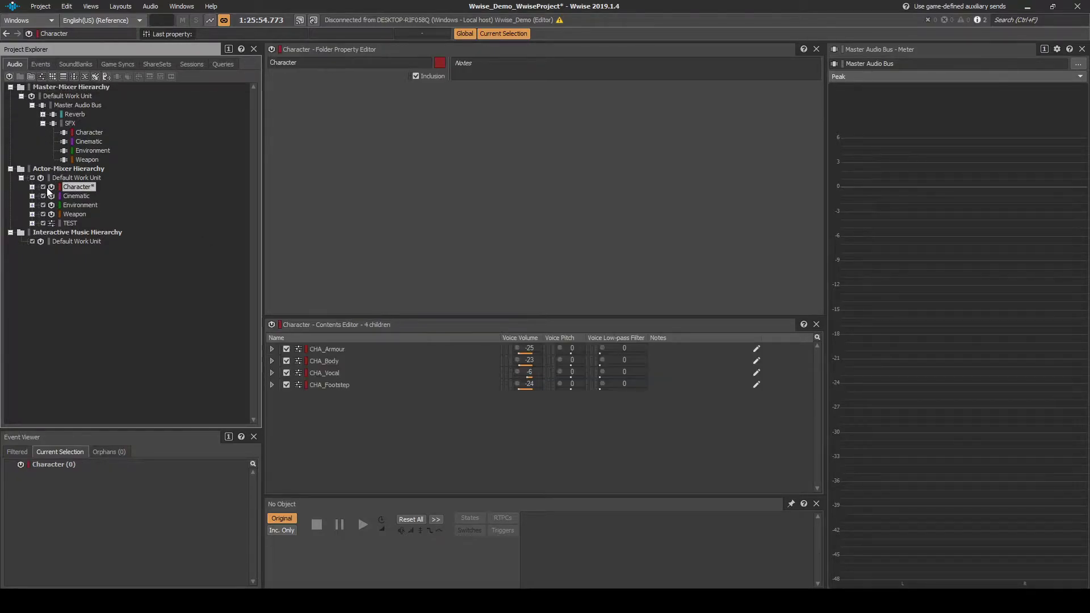
left_click(32, 187)
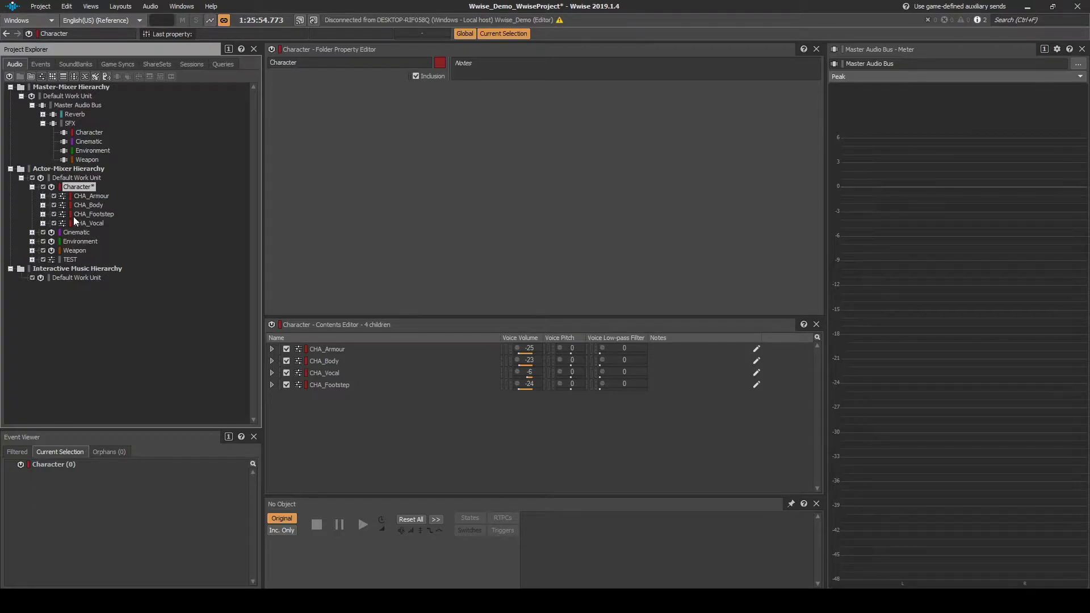
left_click(43, 214)
left_click(93, 215)
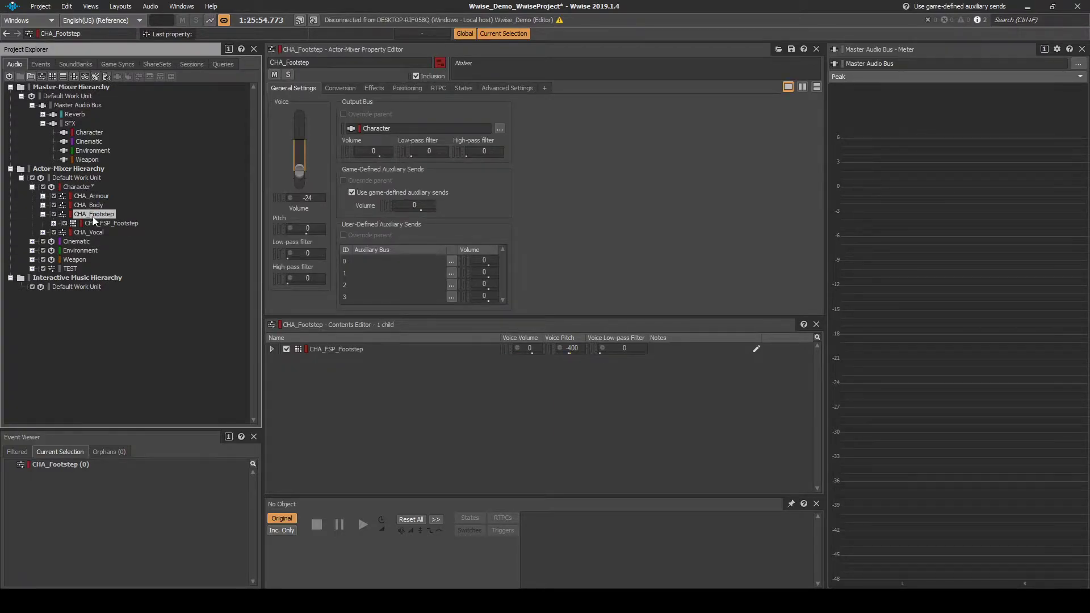
right_click(93, 216)
mouse_move(116, 223)
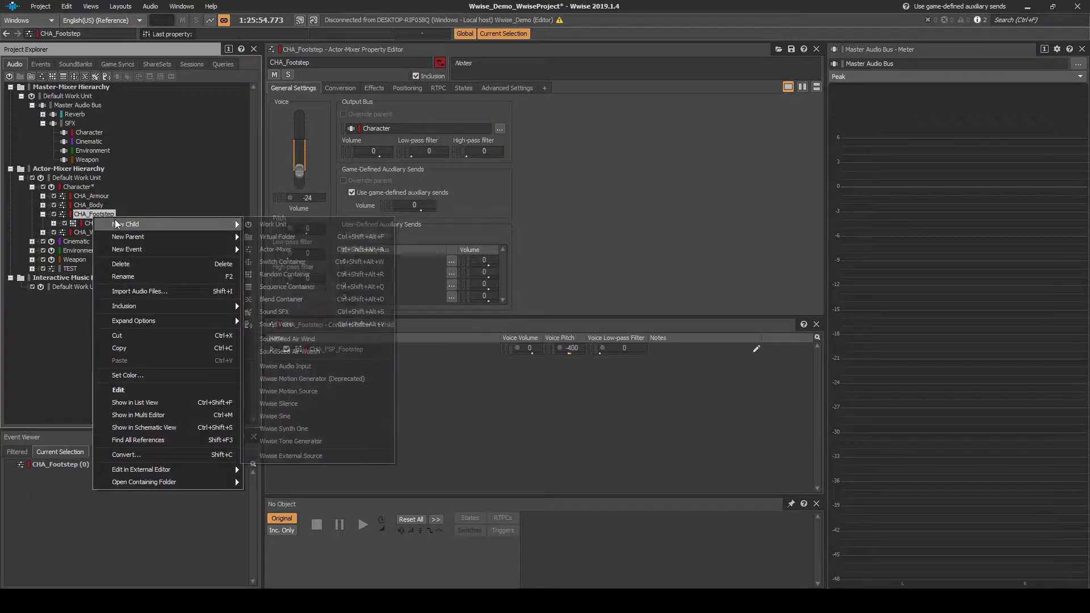
left_click(270, 262)
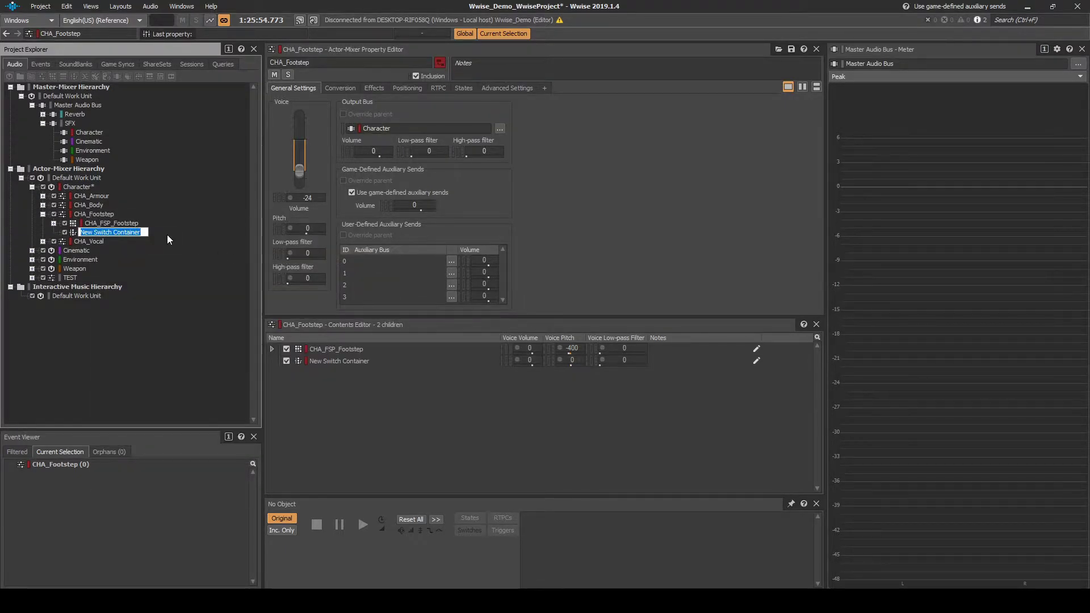
type("CHA_FSP_")
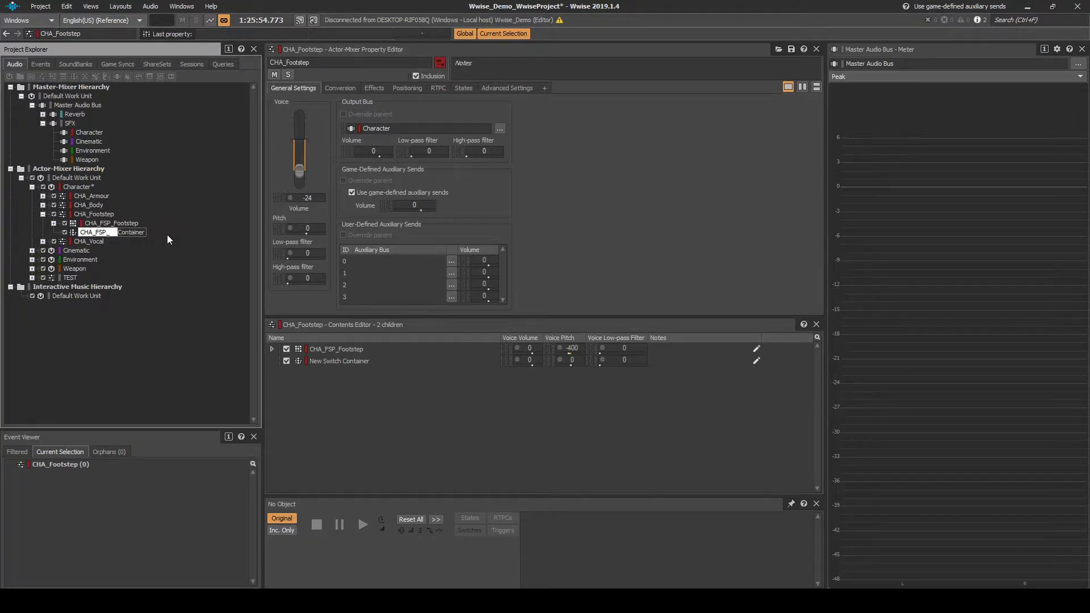
type("Human")
key("Return")
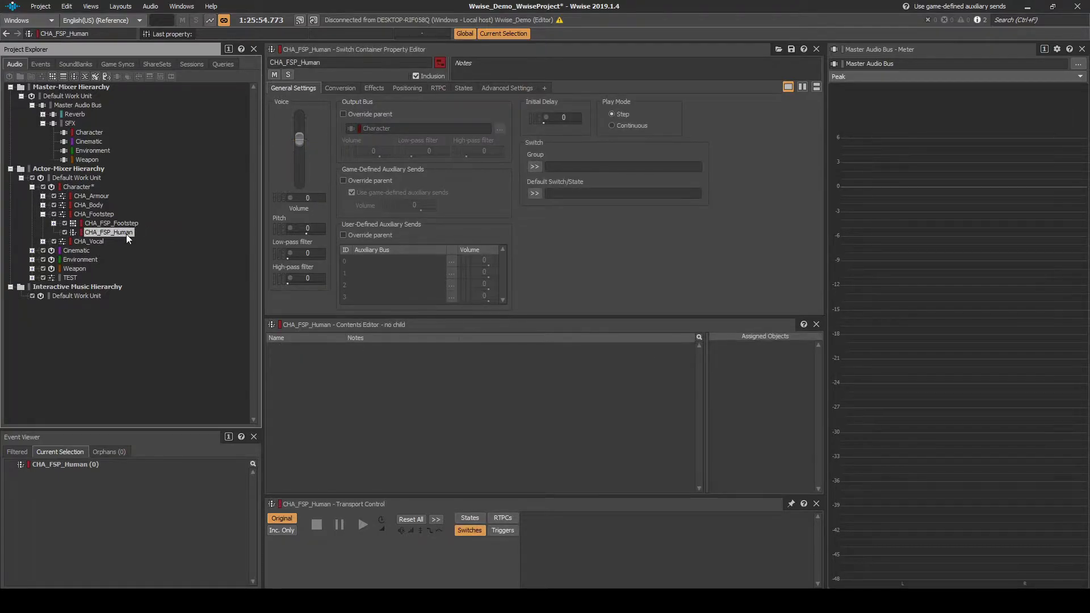
Add a Random Container under CHA_FSP_Human and duplicate it four times.
right_click(126, 234)
mouse_move(175, 239)
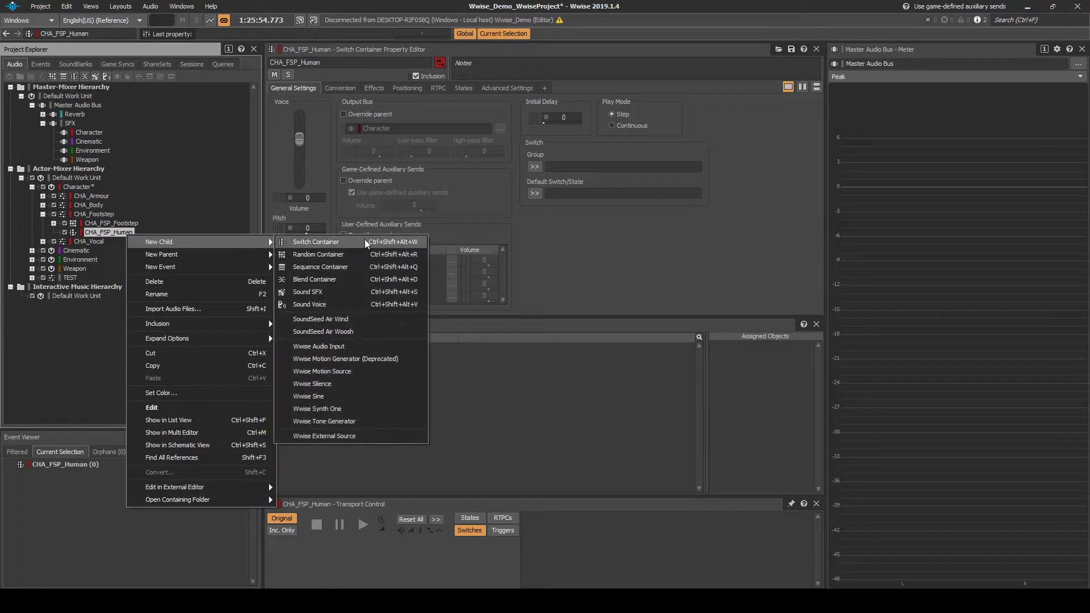
left_click(367, 253)
key("Return")
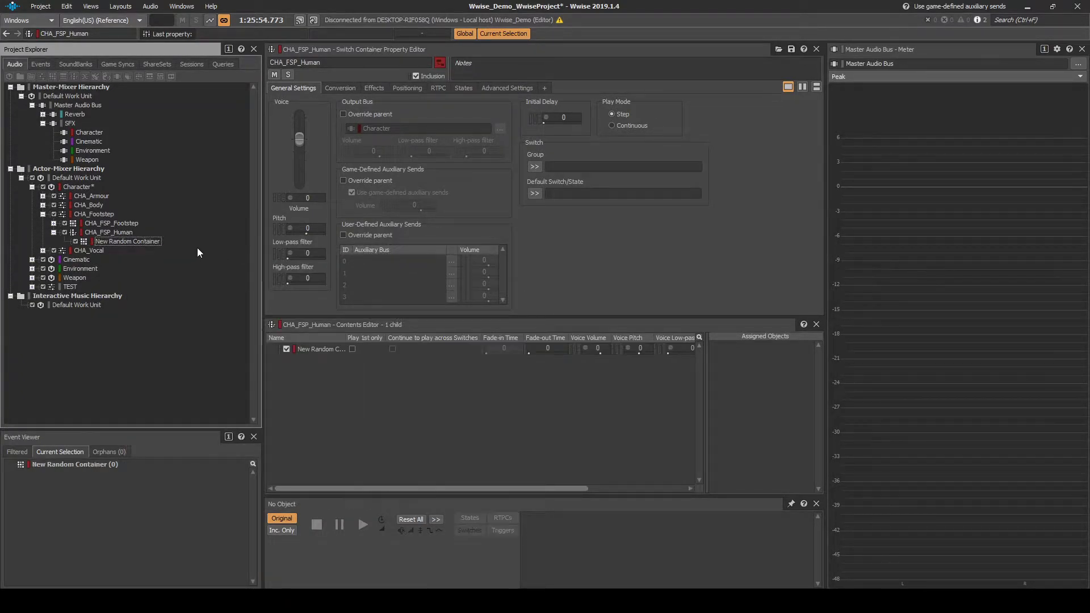
left_click(128, 239)
left_click(135, 233)
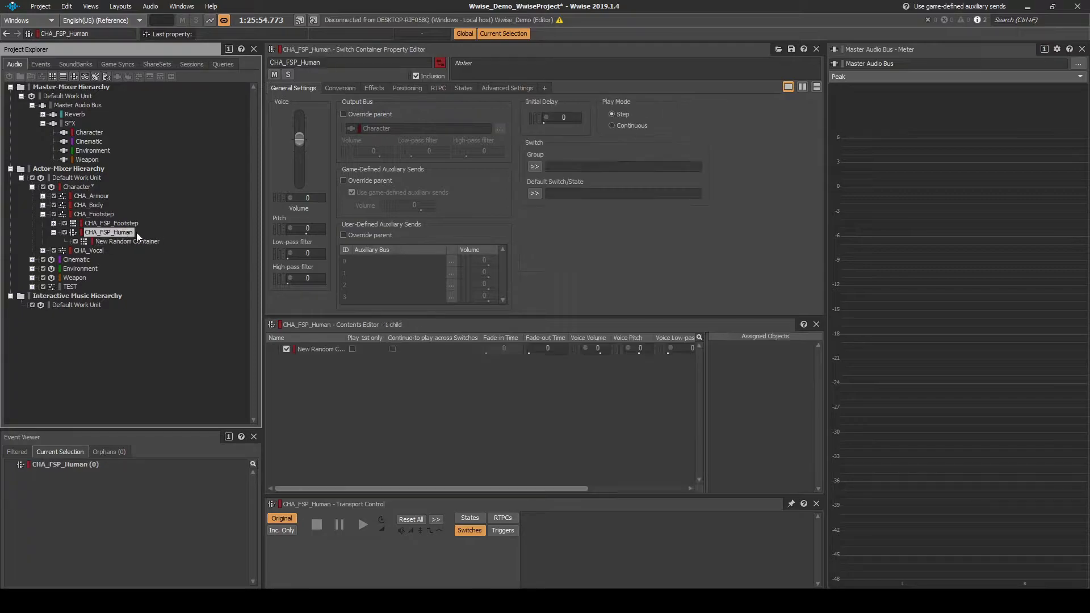
left_click(150, 238)
key("ctrl+d")
key("ctrl+d")
key("ctrl+d")
key("ctrl+d")
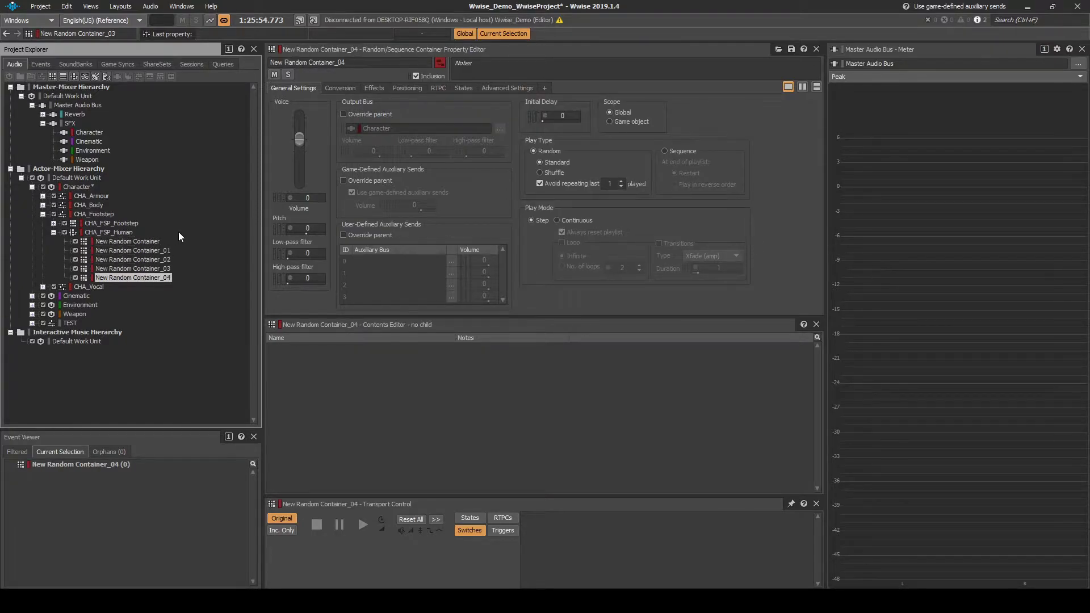
Rename the first two random containers to Grass and Gravel.
left_click(148, 241)
key("F2")
type("Grass")
key("Return")
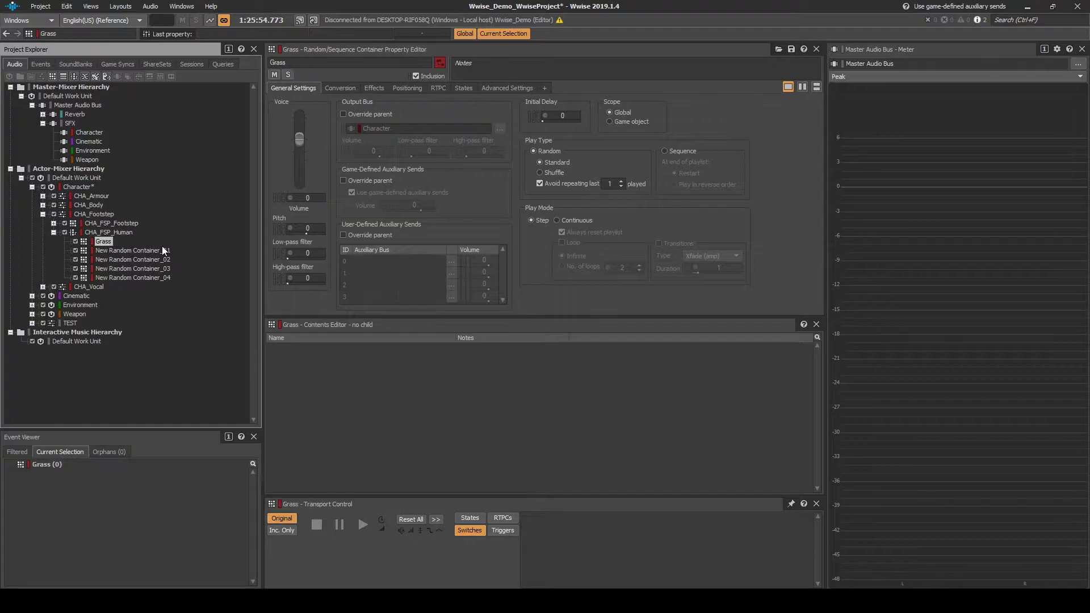
left_click(159, 252)
key("F2")
type("Gravel")
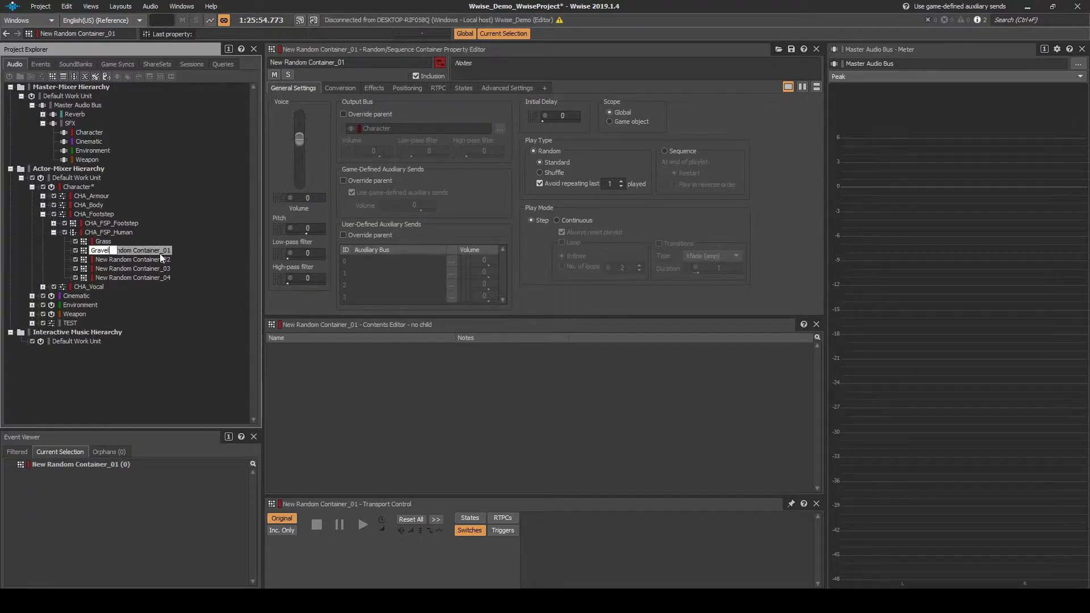
key("Return")
Rename the remaining random containers to Rock, Water and Wood.
left_click(165, 259)
key("F2")
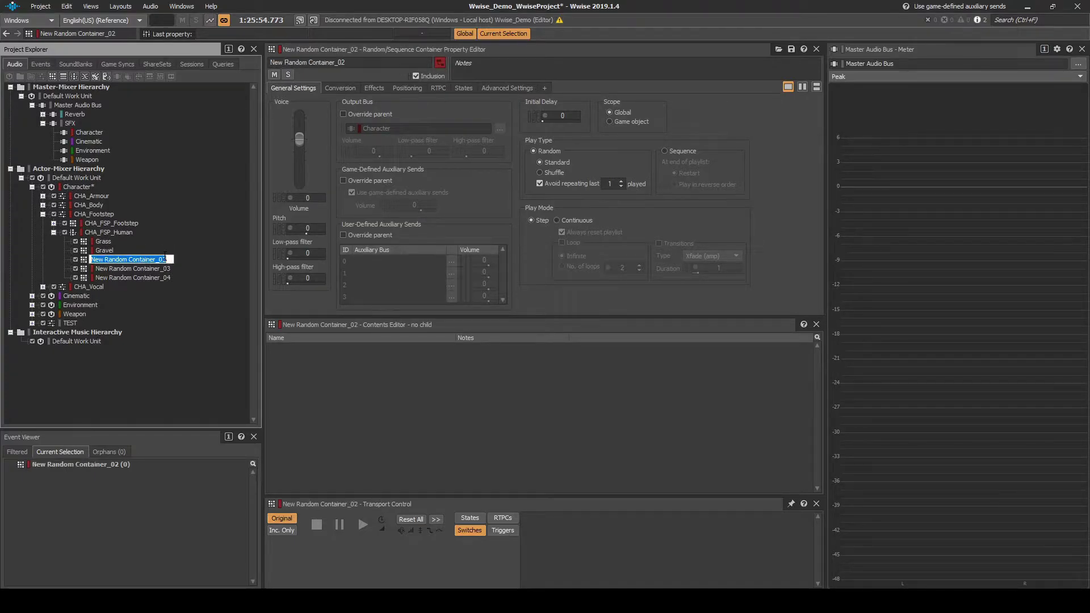
type("Rock")
key("Return")
left_click(166, 269)
key("F2")
type("Water")
key("Return")
left_click(165, 278)
key("F2")
type("Wood")
key("Return")
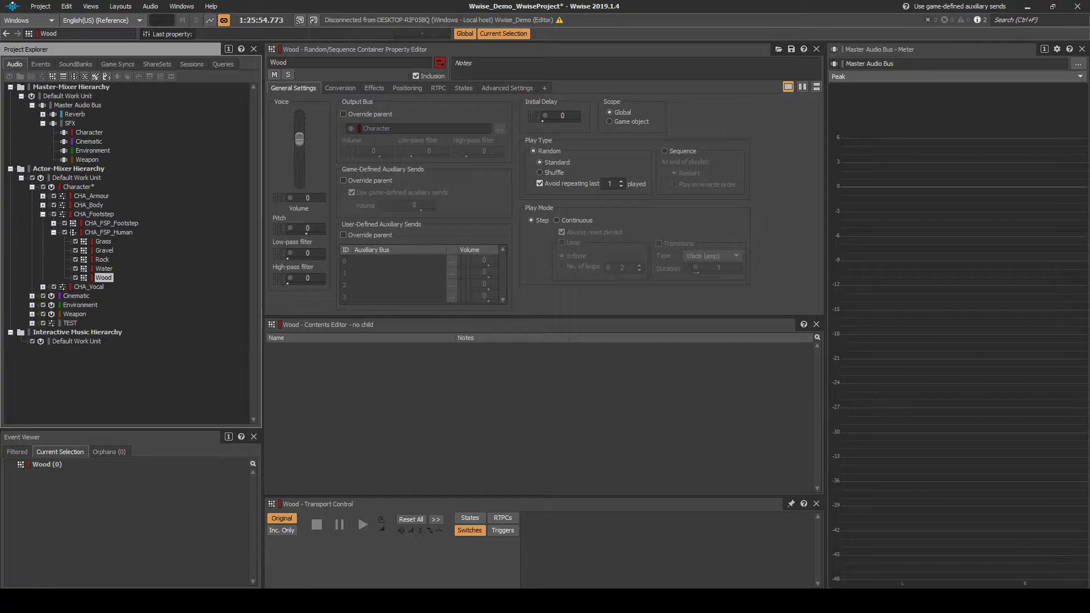
key("alt+Tab")
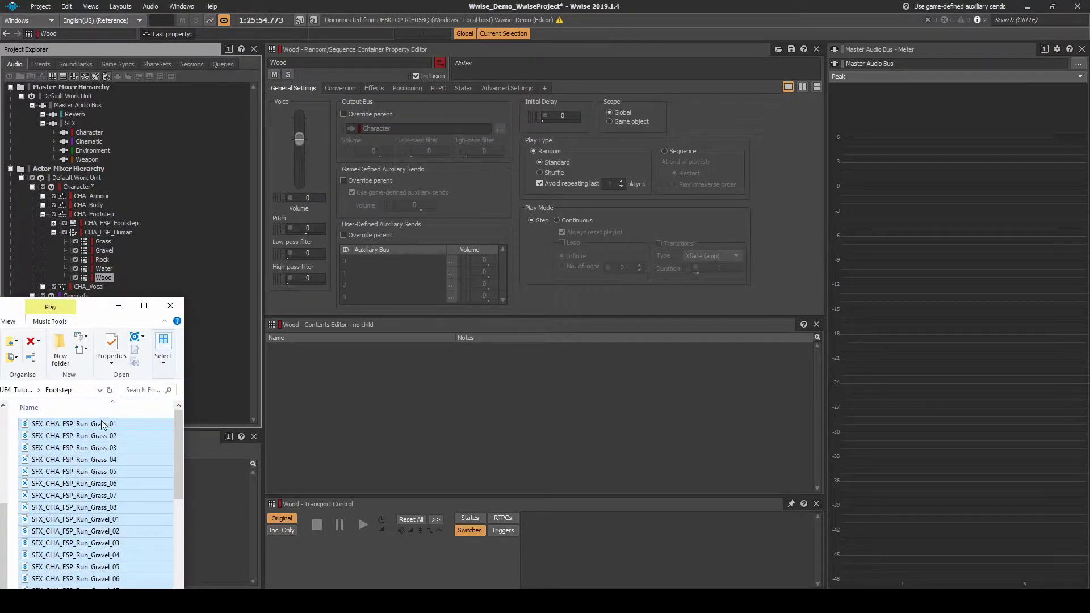
Import the footstep run WAVs into Grass, storing originals in SFX\Character\Footstep and replacing existing files.
left_click_drag(96, 427, 108, 243)
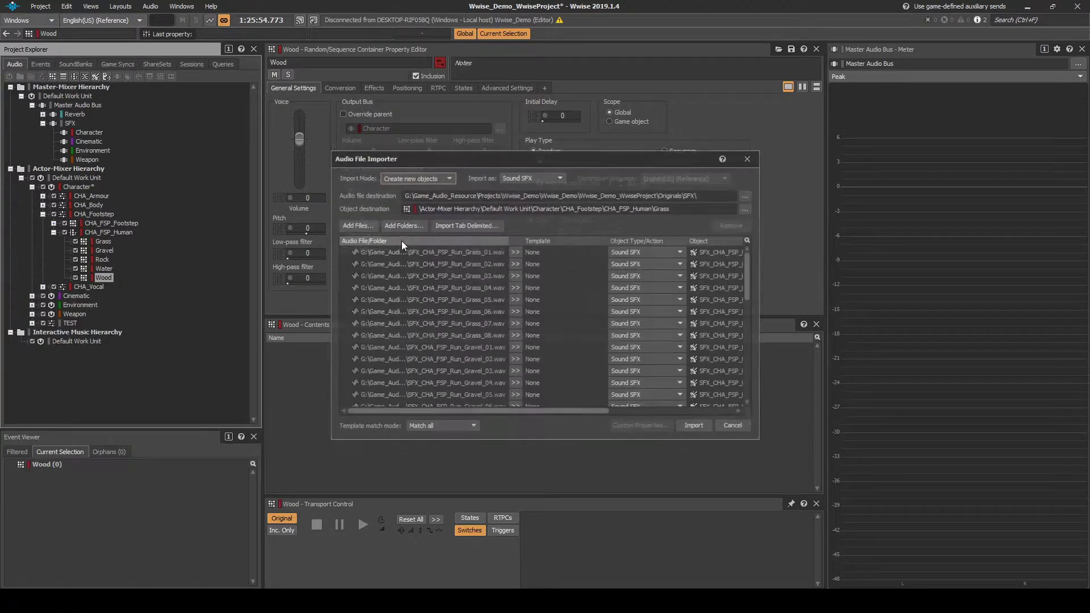
left_click(746, 196)
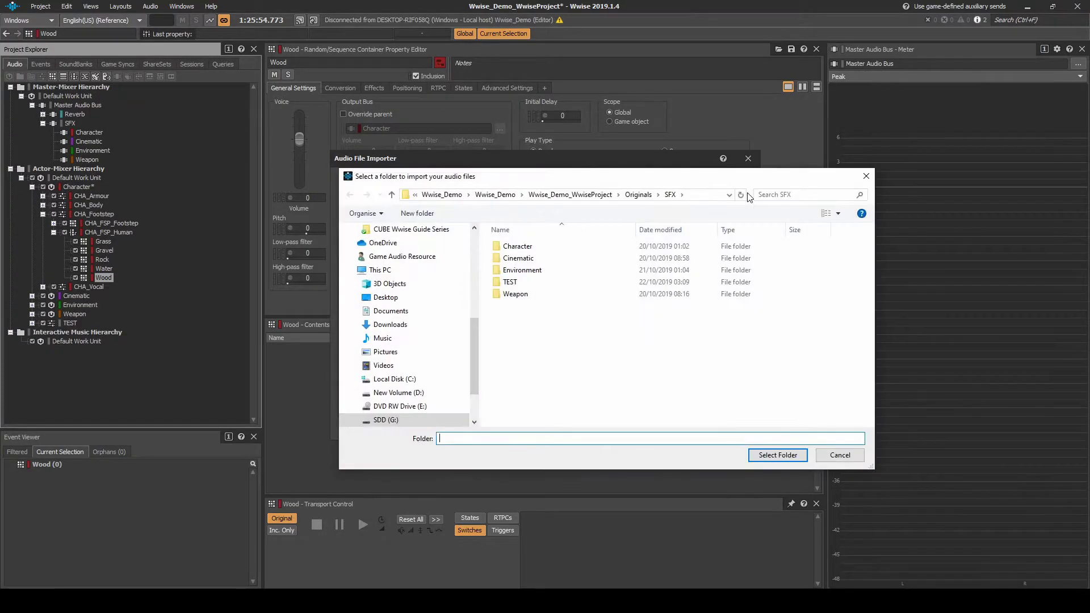
double_click(518, 247)
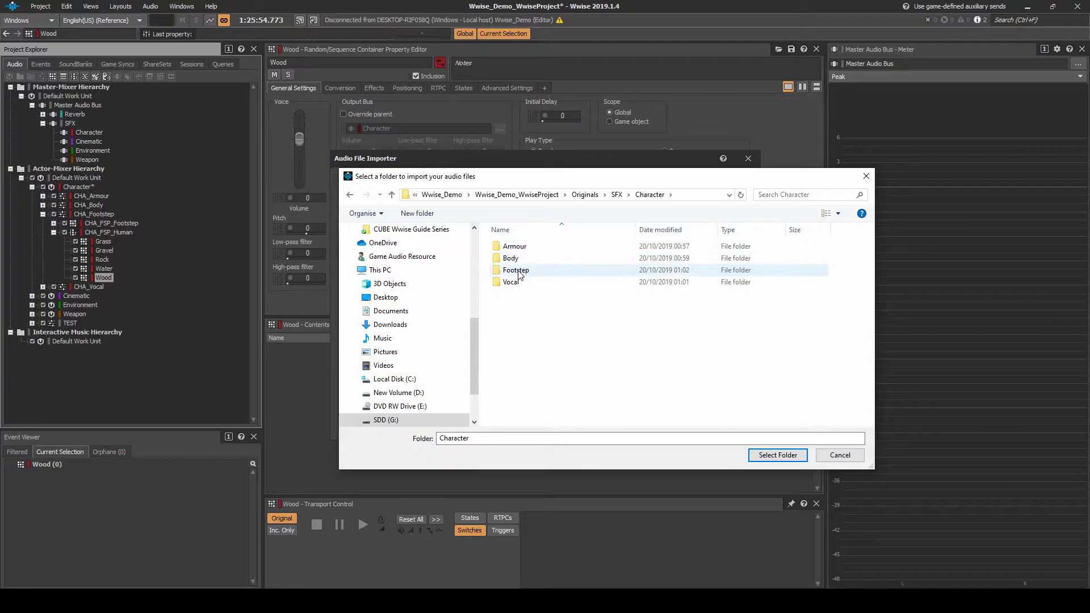
double_click(518, 272)
left_click(768, 453)
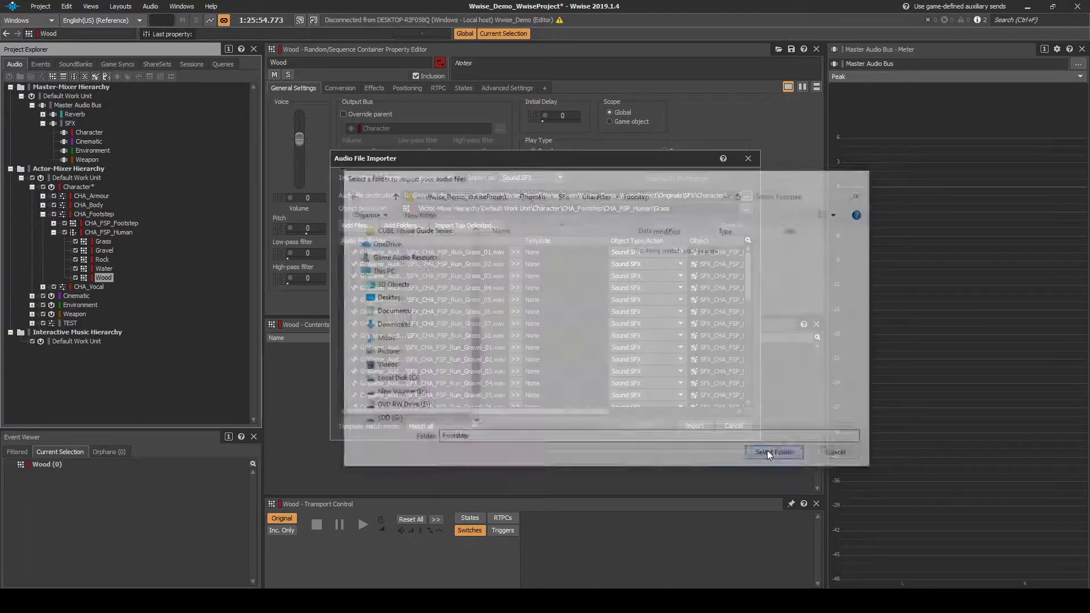
left_click(702, 427)
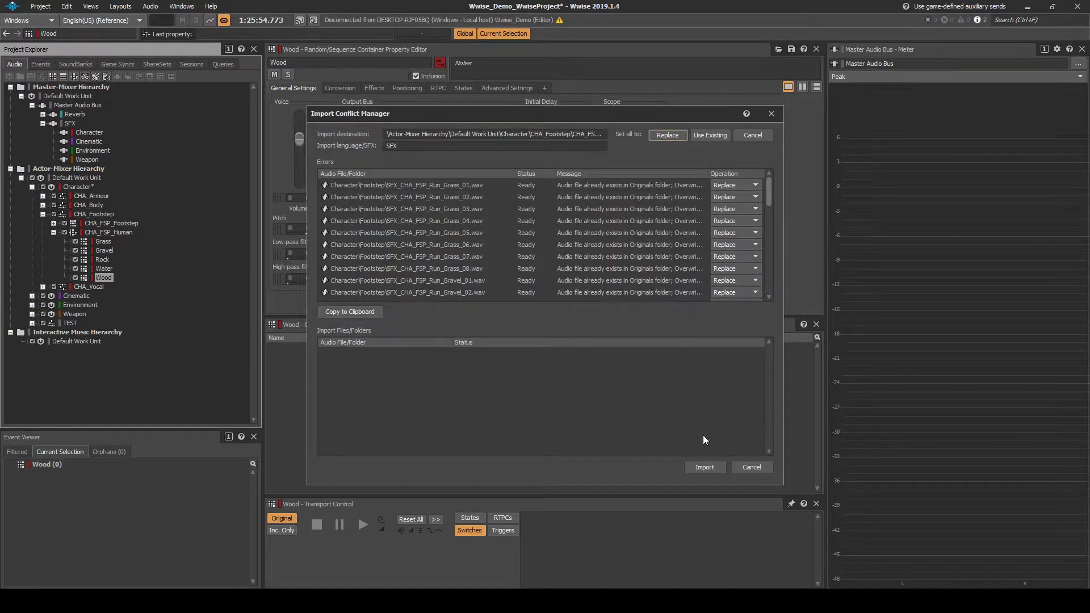
left_click(704, 467)
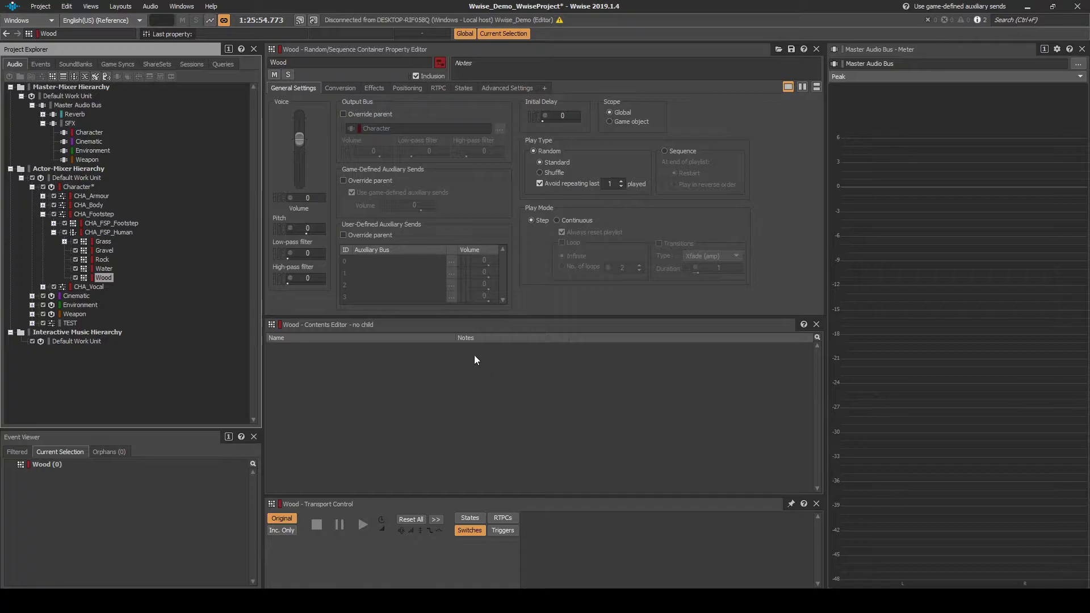
Create a switch group named SWT_Surface_Type_Anim in the Switches Default Work Unit.
left_click(125, 65)
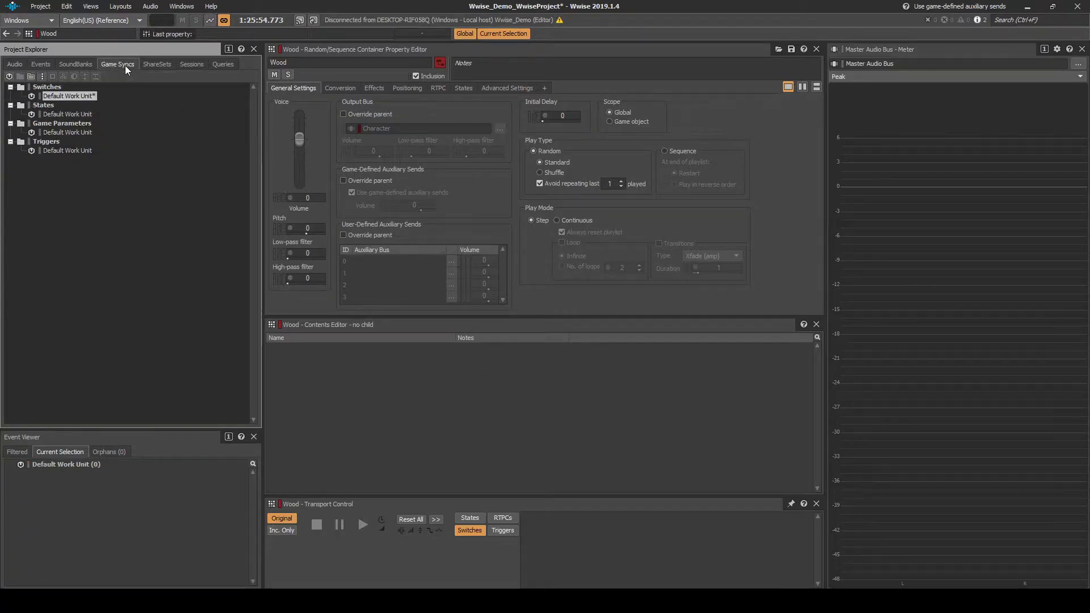
left_click(48, 87)
left_click(53, 95)
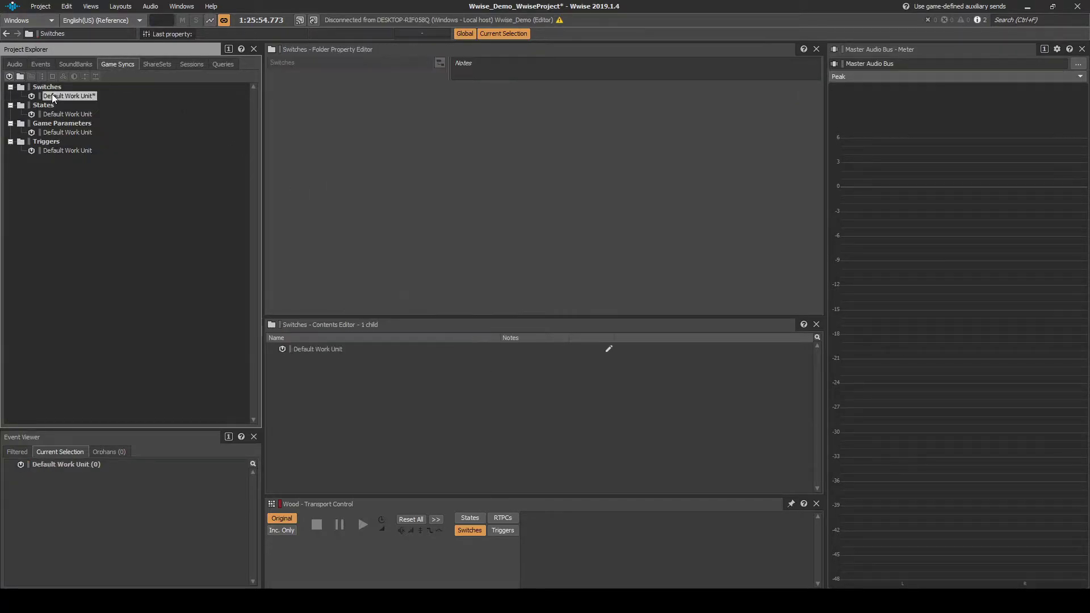
right_click(52, 95)
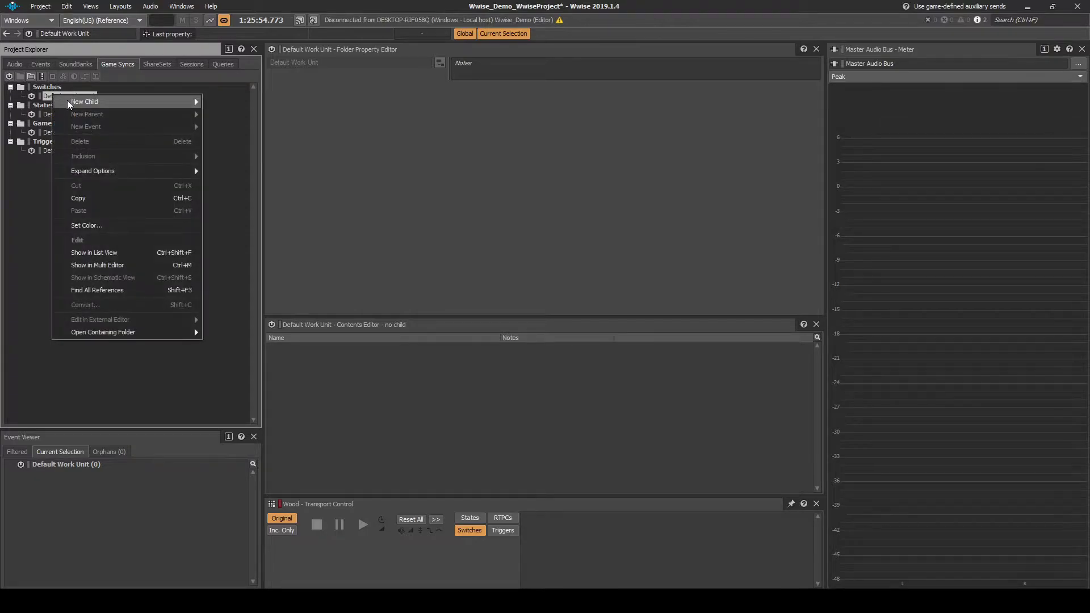
mouse_move(71, 101)
left_click(218, 126)
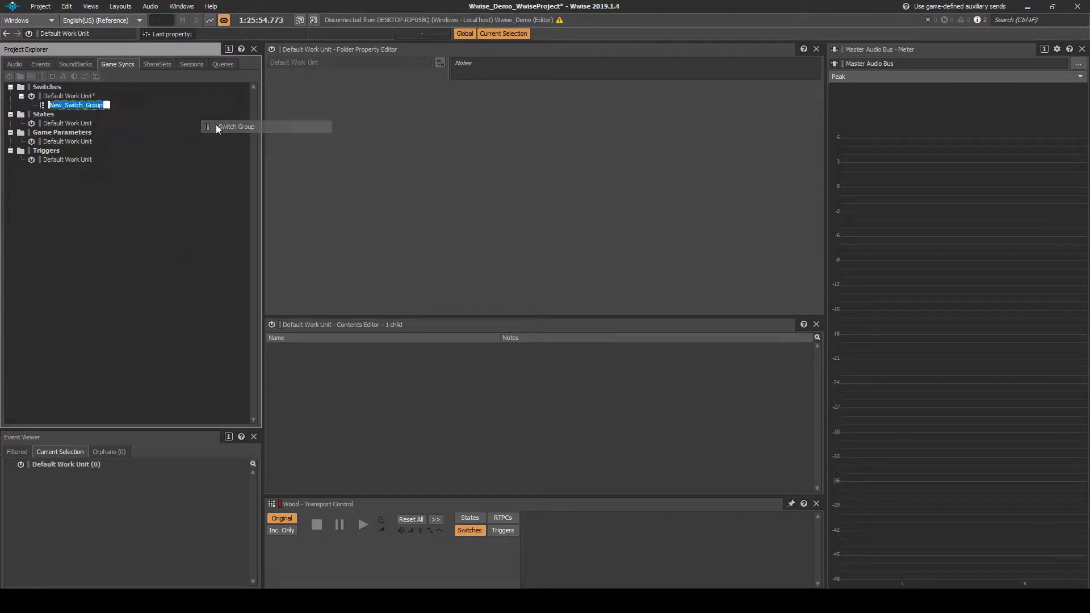
type("SW")
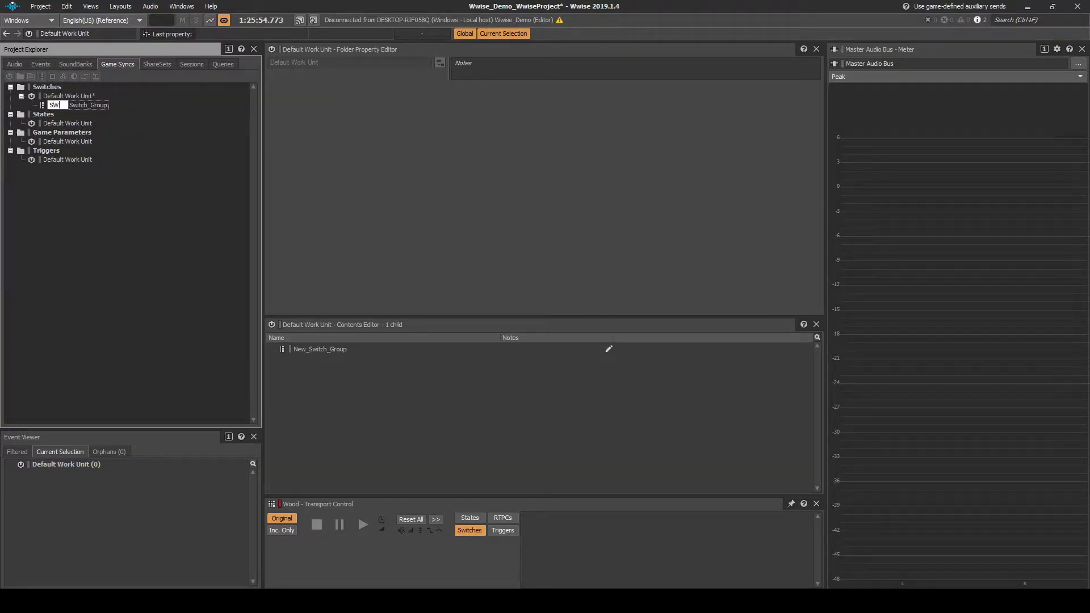
type("T_Su")
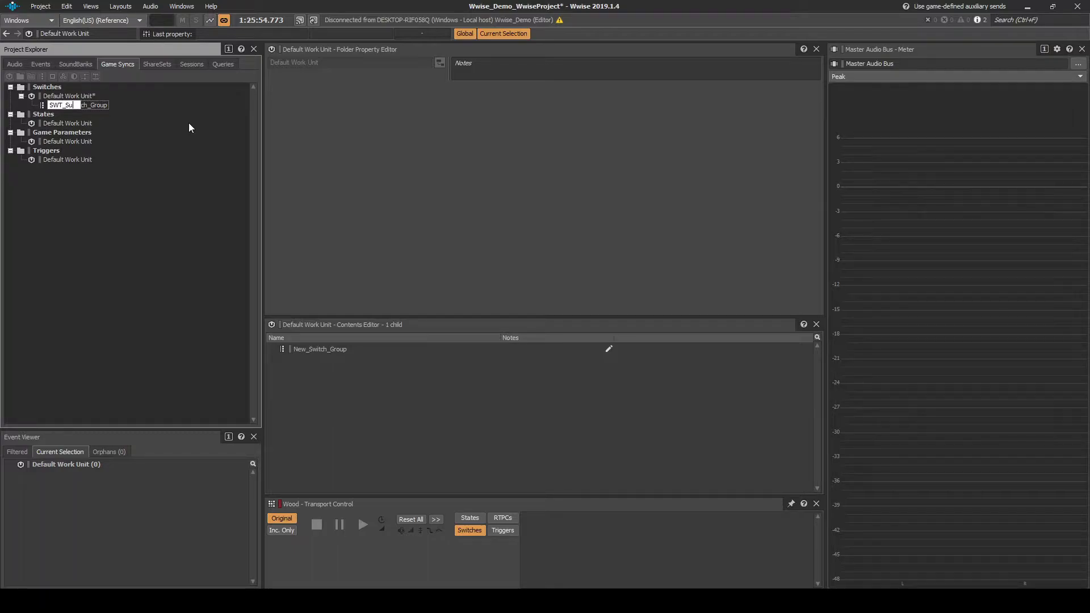
type("rface_Type_Anim")
key("Return")
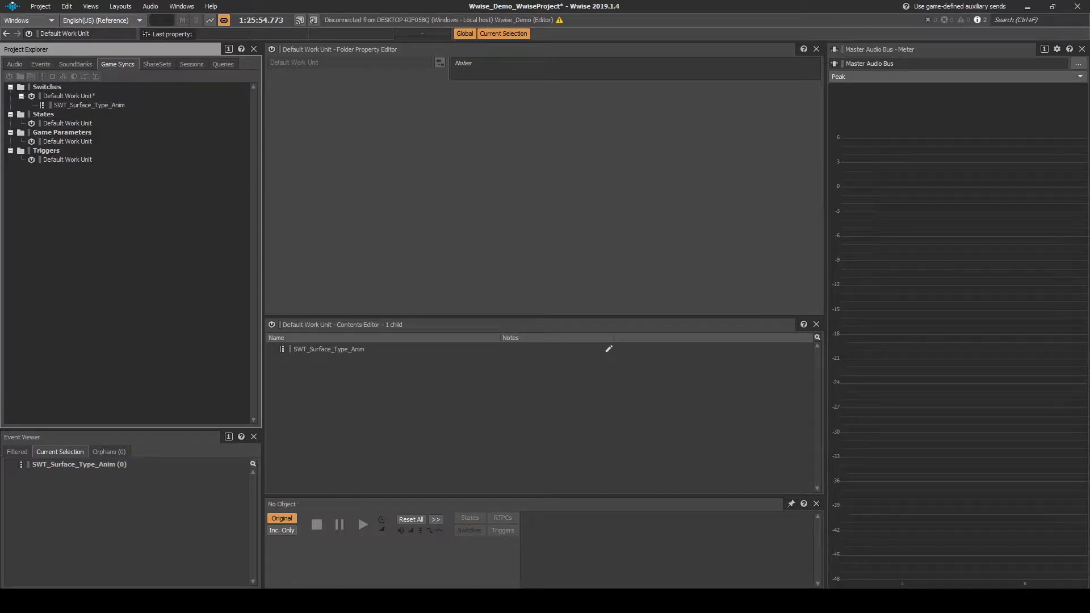
Add a new switch to SWT_Surface_Type_Anim and duplicate it to make five switches.
left_click(100, 106)
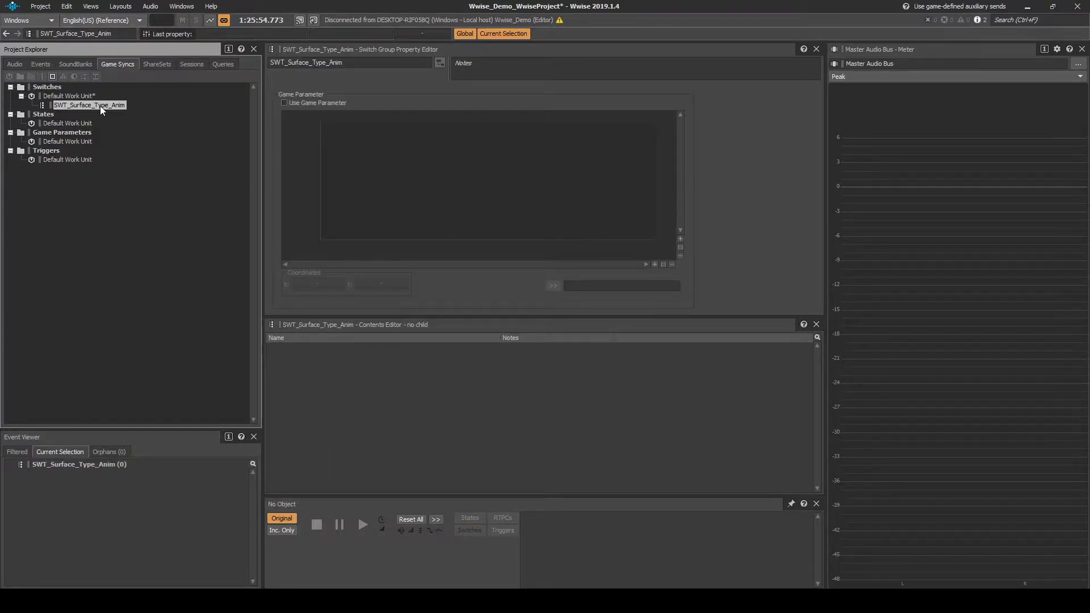
right_click(100, 105)
mouse_move(246, 114)
left_click(281, 114)
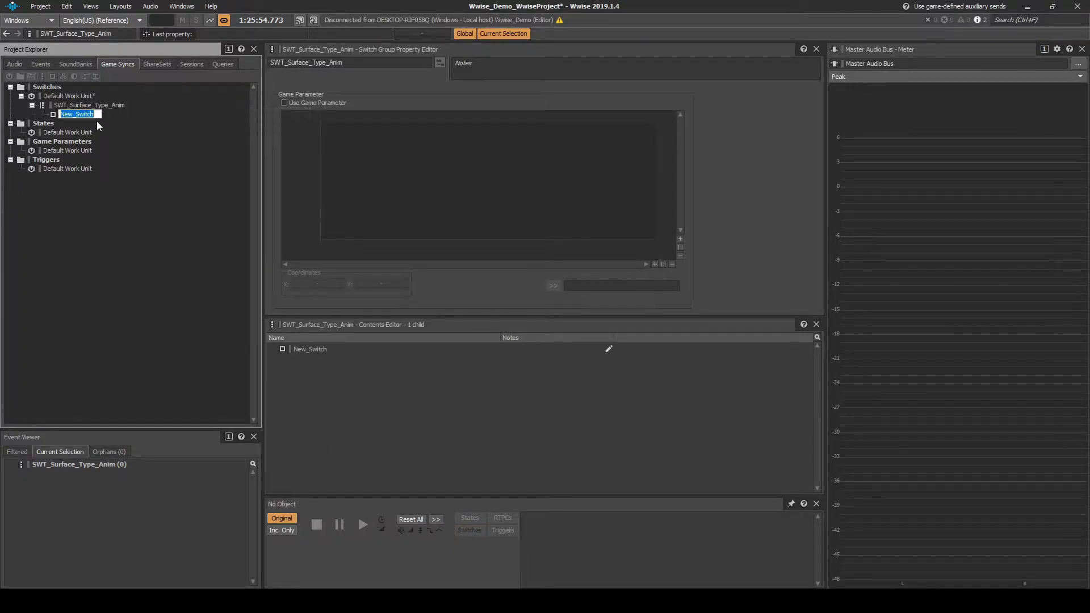
key("Return")
key("ctrl+d")
key("ctrl+d")
key("ctrl+d")
key("ctrl+d")
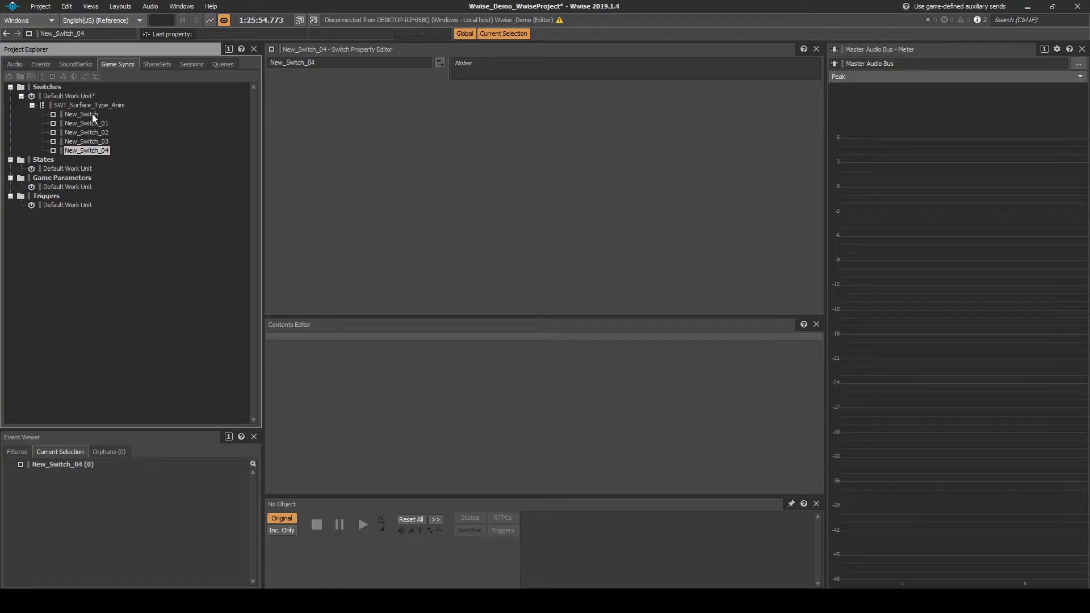
Rename the first two switches PM_Gravel and PM_Grass.
left_click(87, 114)
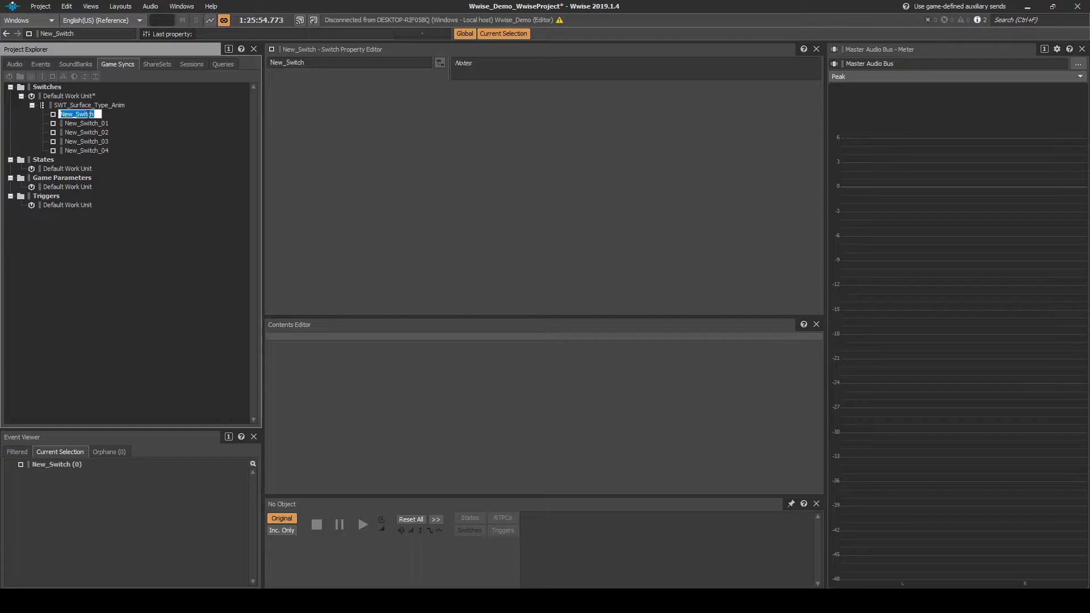
type("PM_GRavel")
left_click(80, 114)
key("BackSpace")
type("r")
double_click(85, 123)
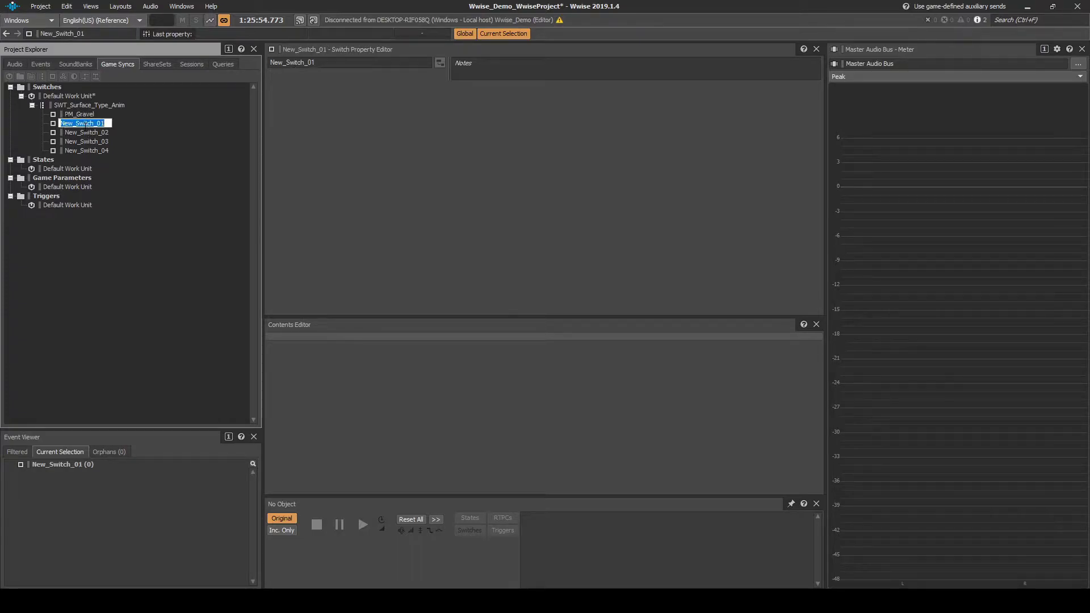
type("PM_Grass")
Rename the remaining switches PM_Rock, PM_Water and PM_Wood.
double_click(86, 132)
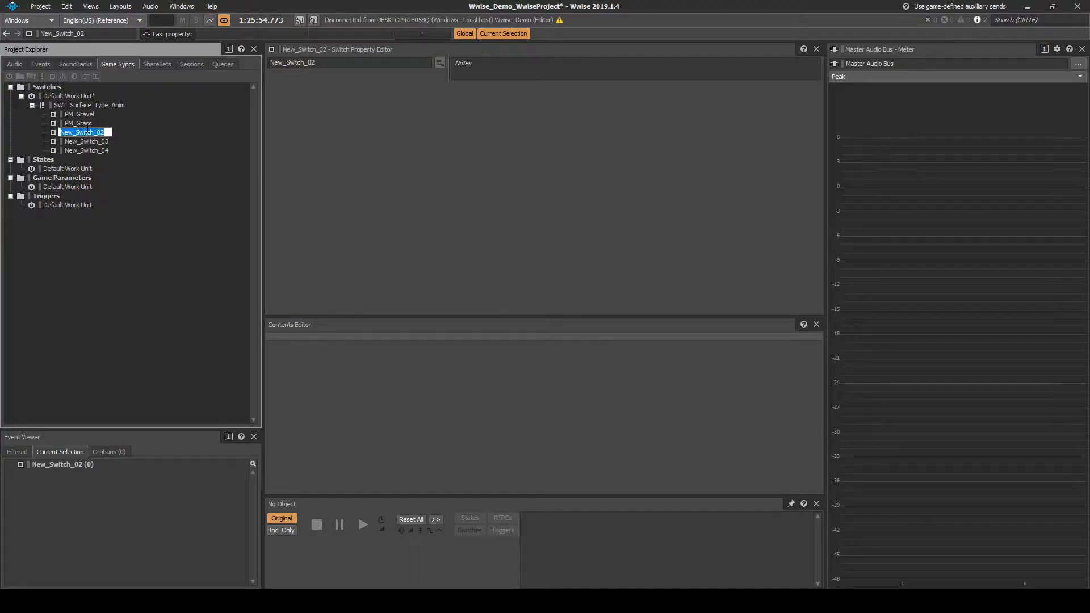
type("PM_Rock")
key("Return")
left_click(89, 141)
left_click(91, 140)
key("shift+Home")
type("PM_Water")
key("Return")
left_click(90, 148)
key("F2")
type("PM_Wood")
key("Return")
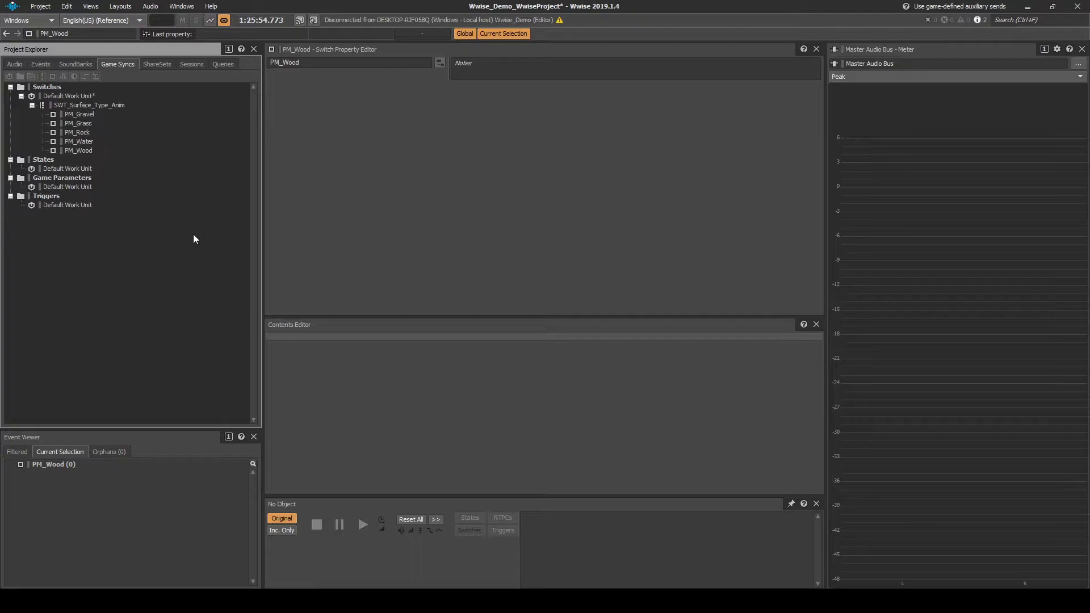
left_click(16, 68)
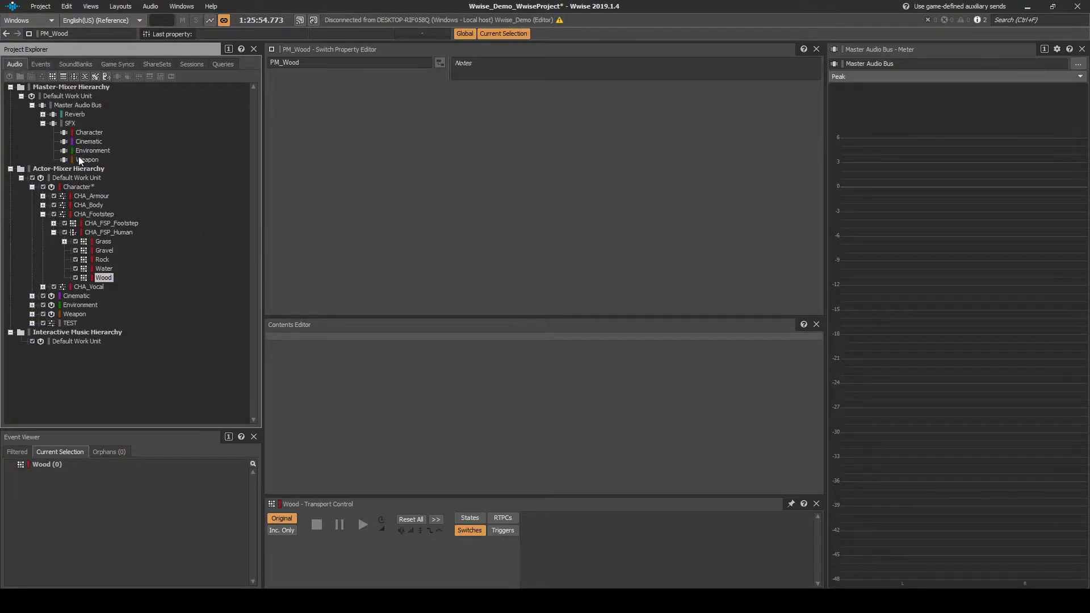
Set CHA_FSP_Human's switch group to SWT_Surface_Type_Anim with PM_Rock as the default switch.
left_click(109, 233)
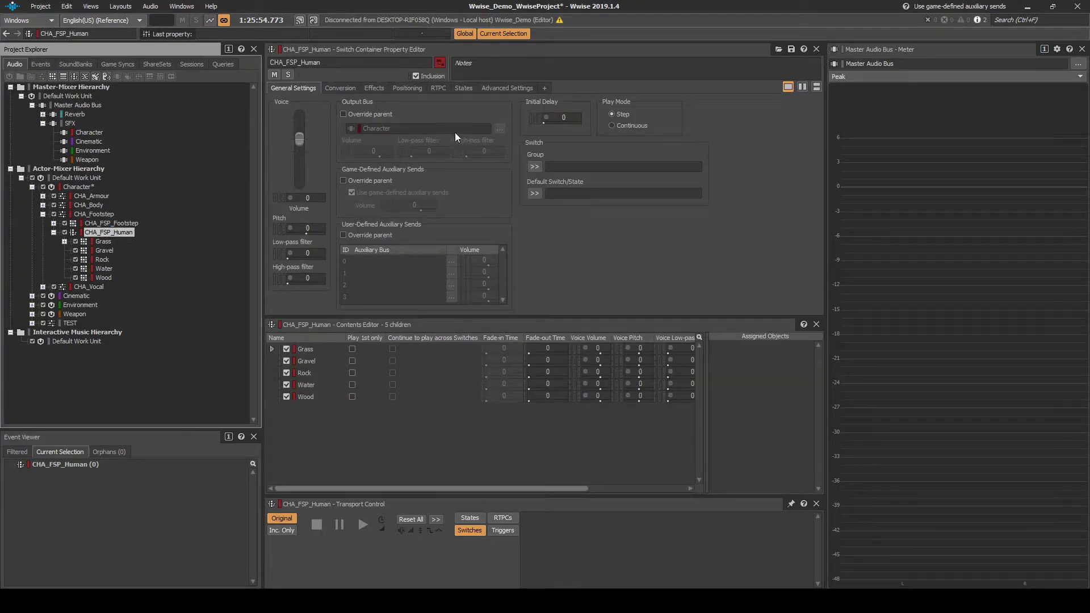
left_click(536, 168)
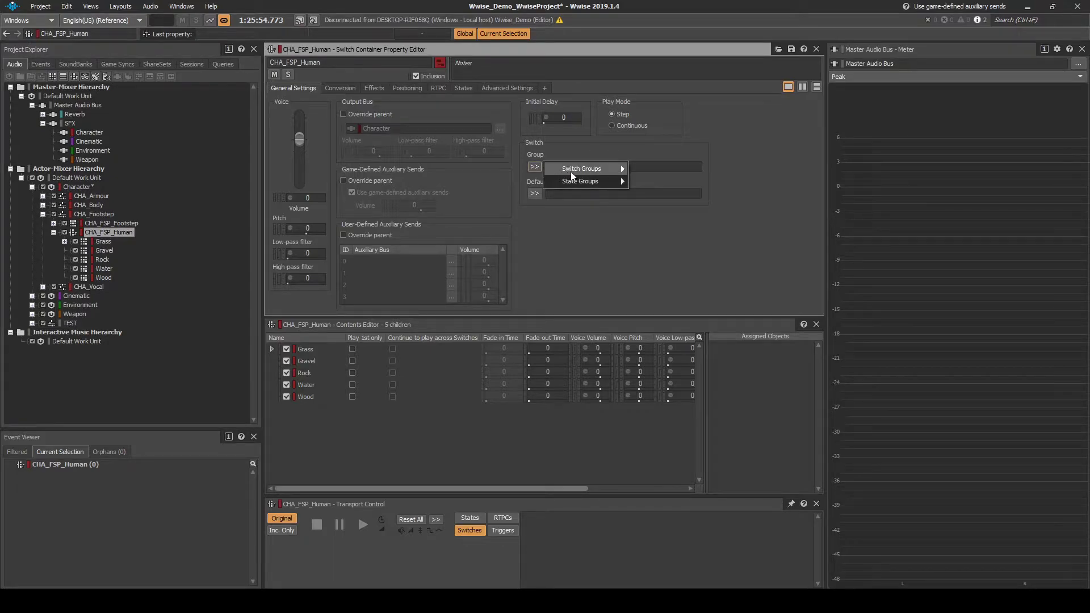
mouse_move(571, 171)
left_click(674, 184)
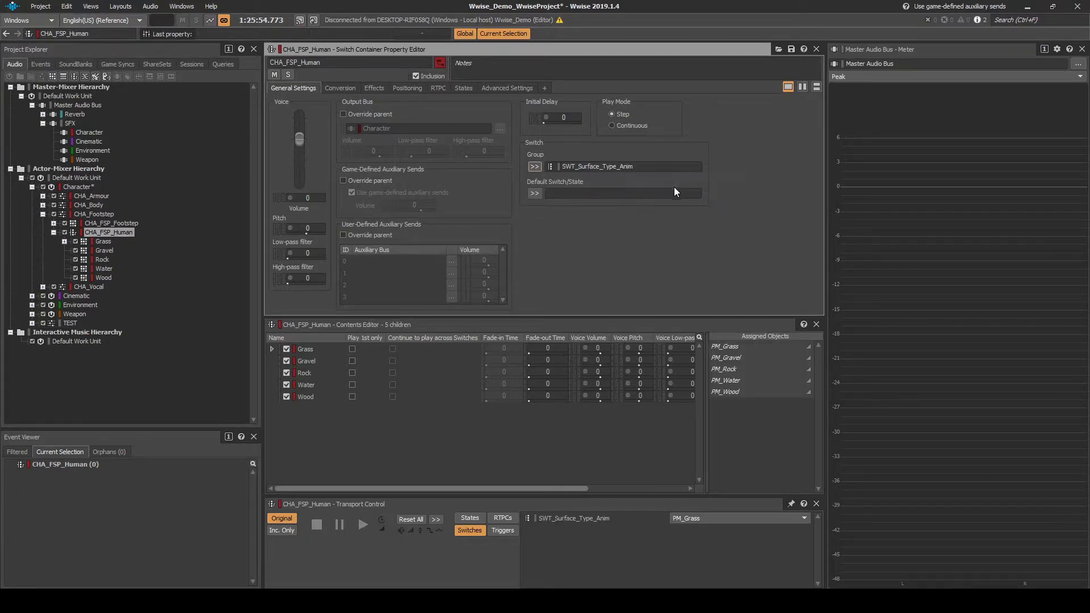
left_click(533, 194)
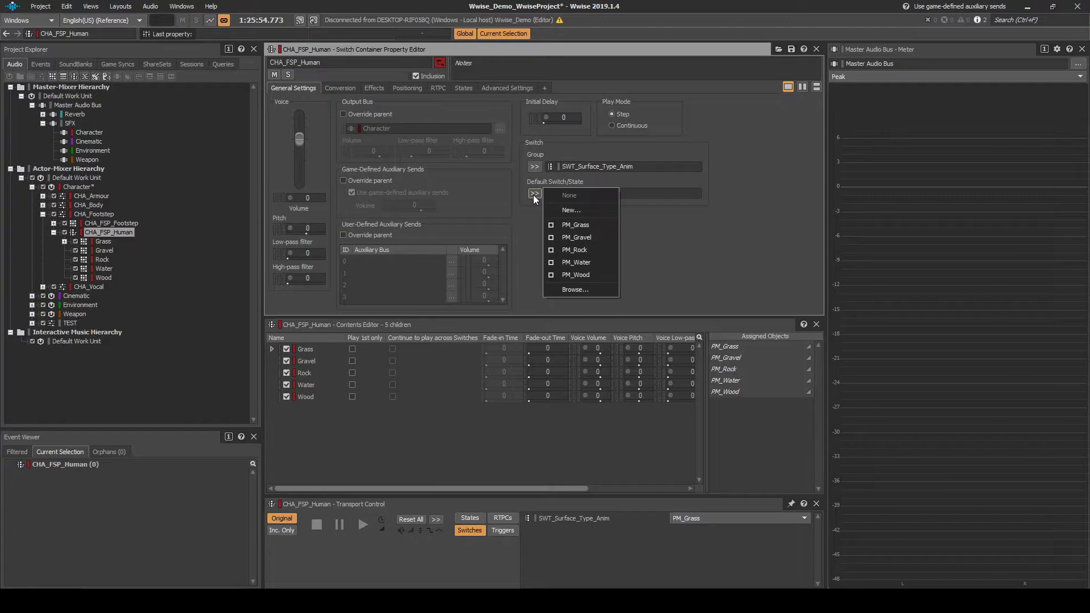
left_click(567, 249)
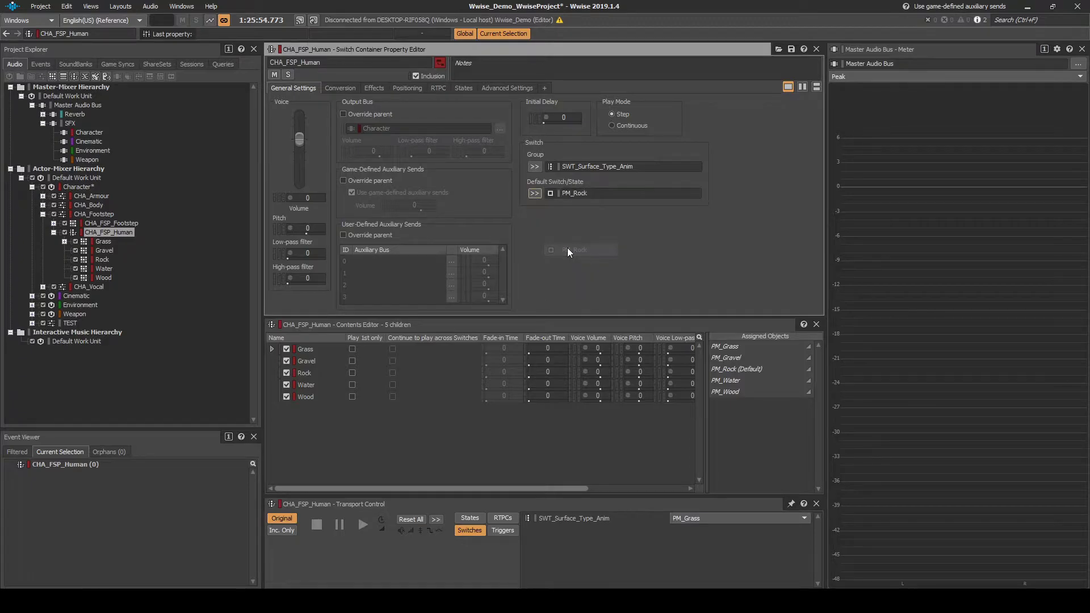
Assign Grass, Gravel, Rock, Water and Wood to PM_Grass, PM_Gravel, PM_Rock, PM_Water and PM_Wood.
left_click_drag(306, 350, 738, 346)
left_click_drag(310, 361, 735, 372)
left_click_drag(309, 372, 739, 400)
left_click_drag(314, 383, 757, 428)
left_click_drag(304, 397, 738, 451)
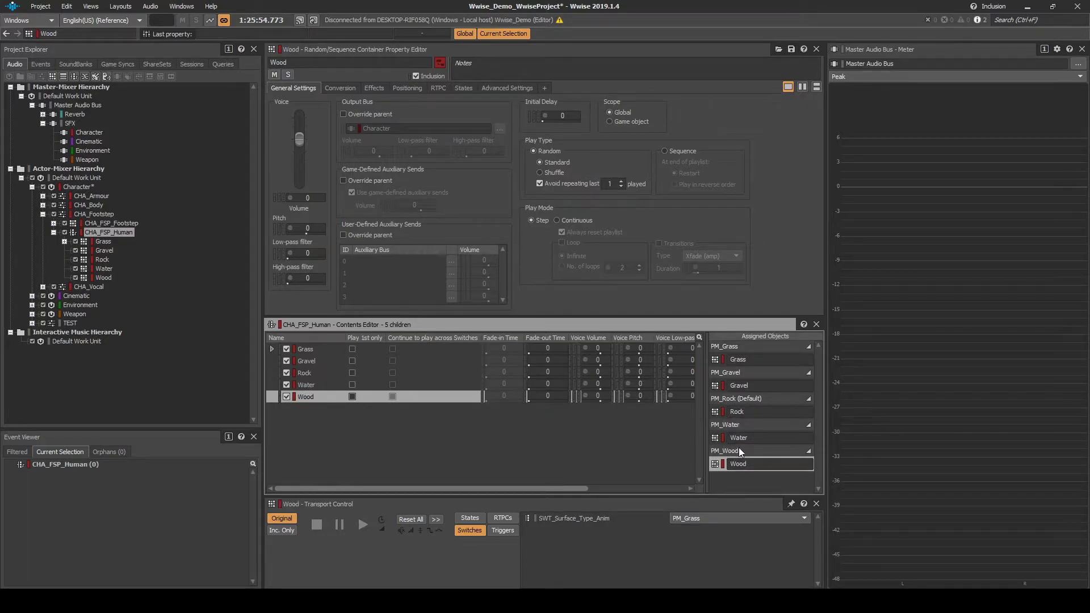
right_click(121, 232)
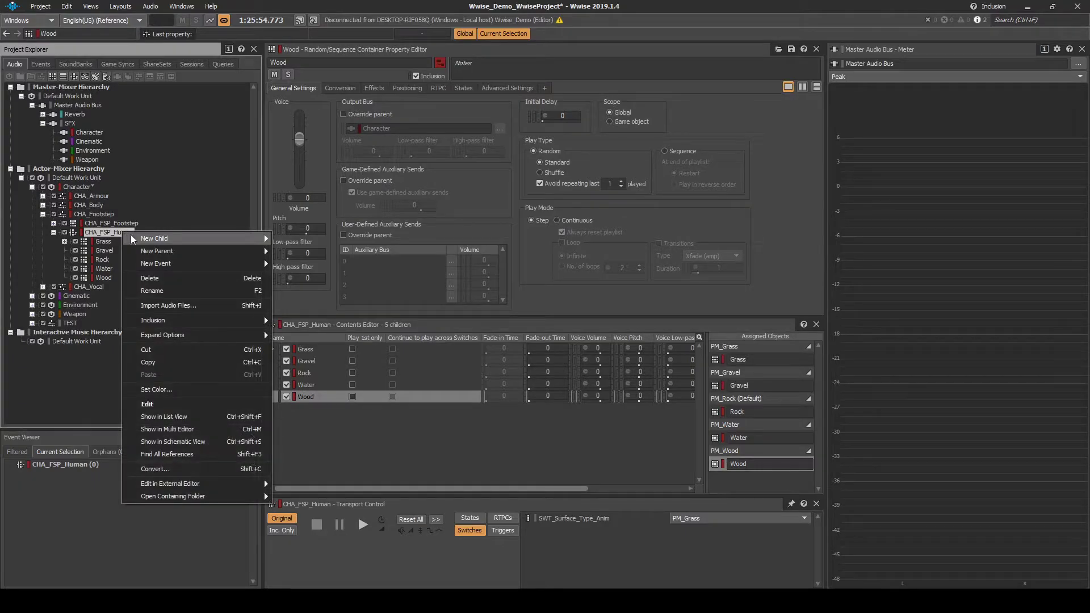
mouse_move(154, 264)
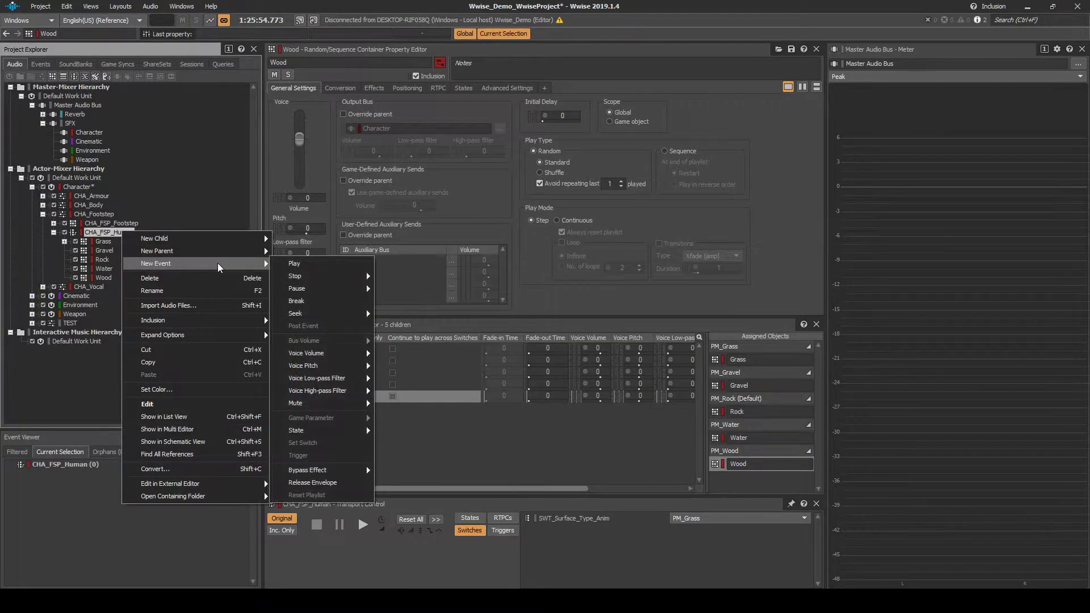
Create a Play event for CHA_FSP_Human and move it into the Character CHA_Footstep events folder.
left_click(288, 264)
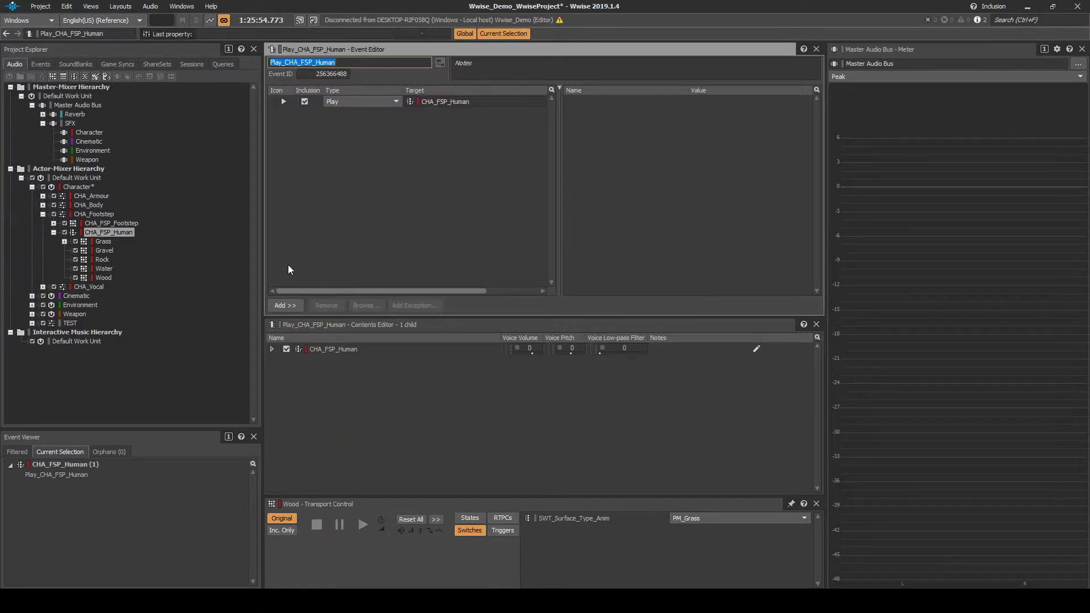
left_click(39, 66)
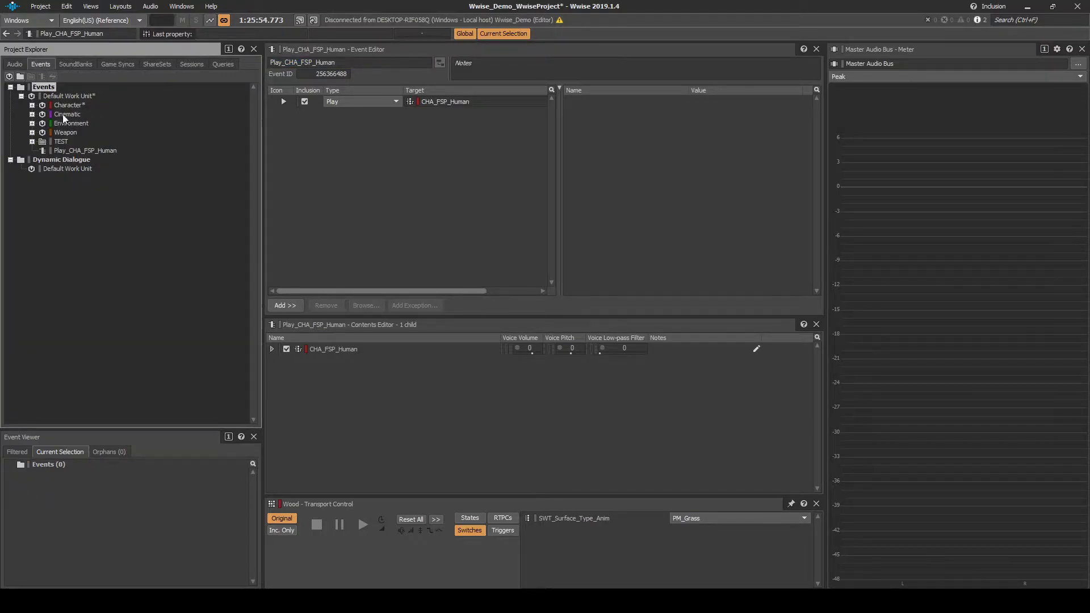
left_click(76, 151)
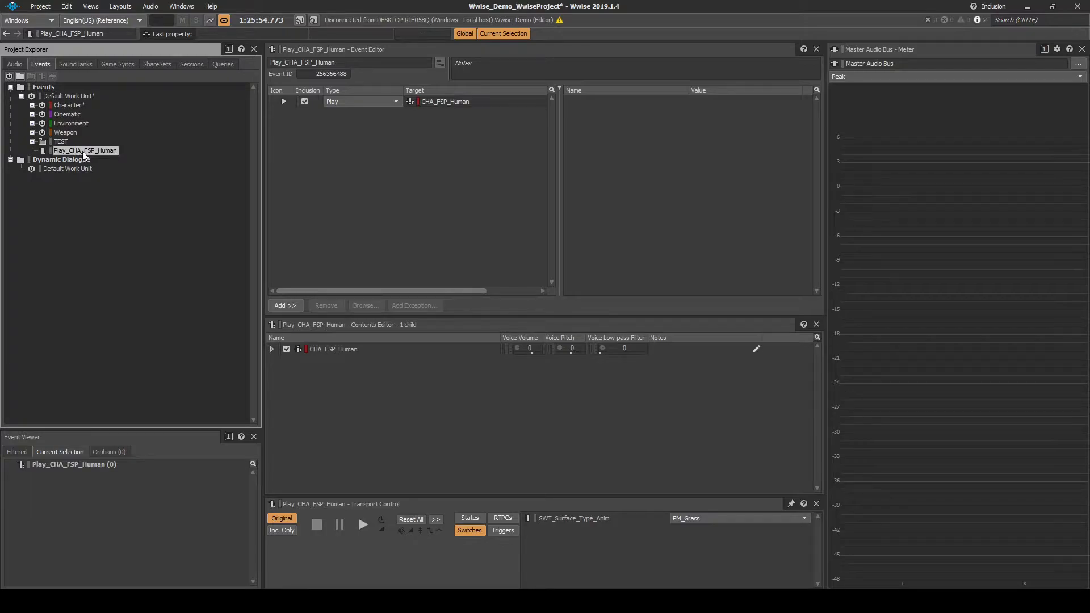
left_click(33, 106)
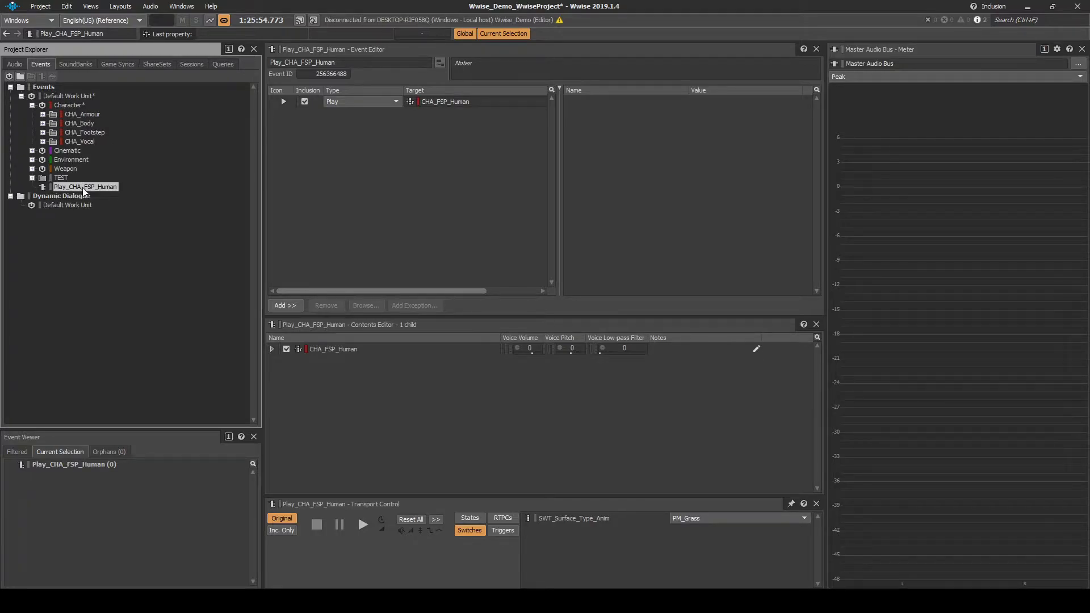
left_click_drag(95, 154, 85, 142)
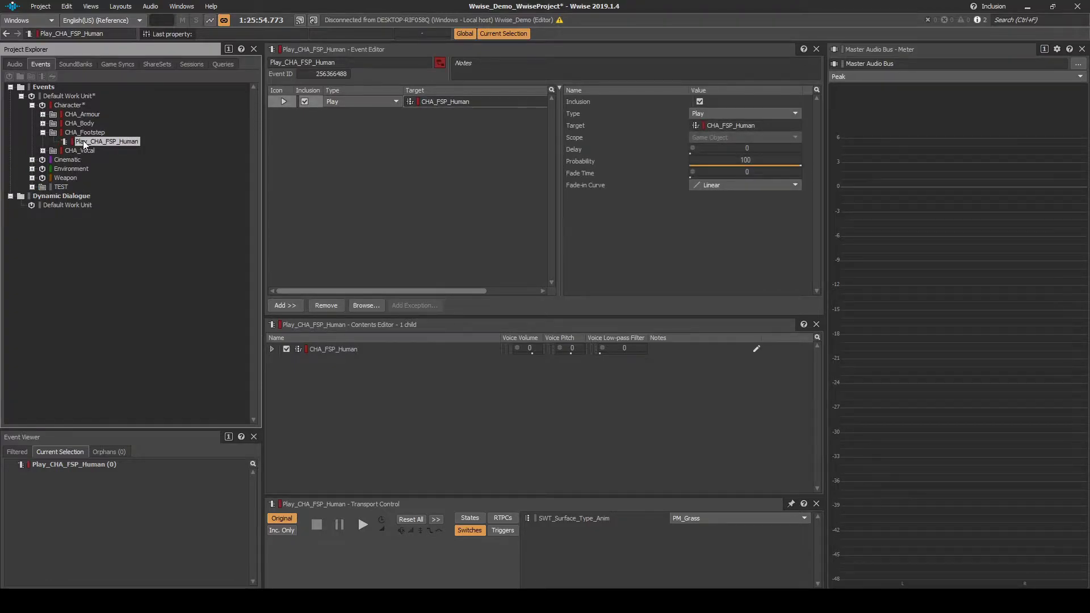
Rename the event to SFX_CHA_FSP_Human and save the project.
left_click(84, 143)
left_click_drag(84, 142, 59, 141)
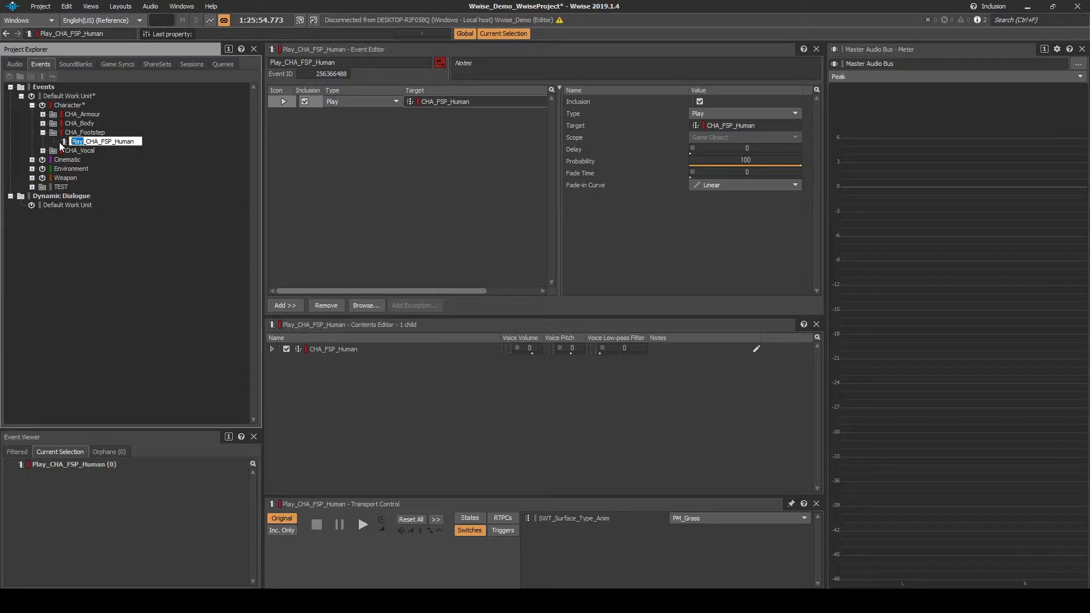
type("SFX")
key("Return")
left_click(40, 7)
left_click(50, 43)
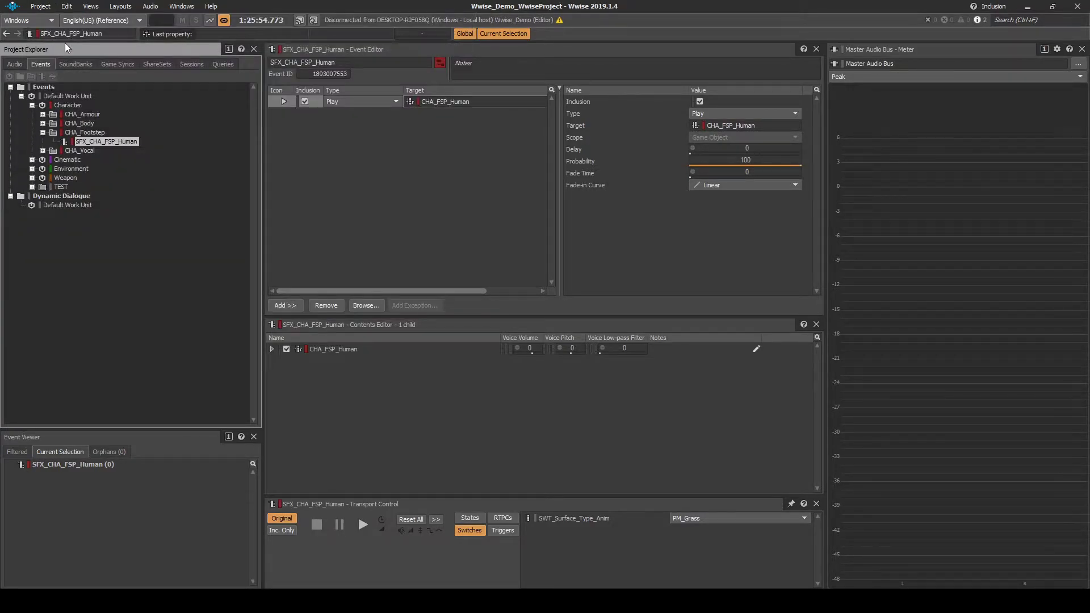
Generate the SoundBanks, then show SB_Character's Edit inclusion list and scroll through it.
key("F7")
left_click(536, 77)
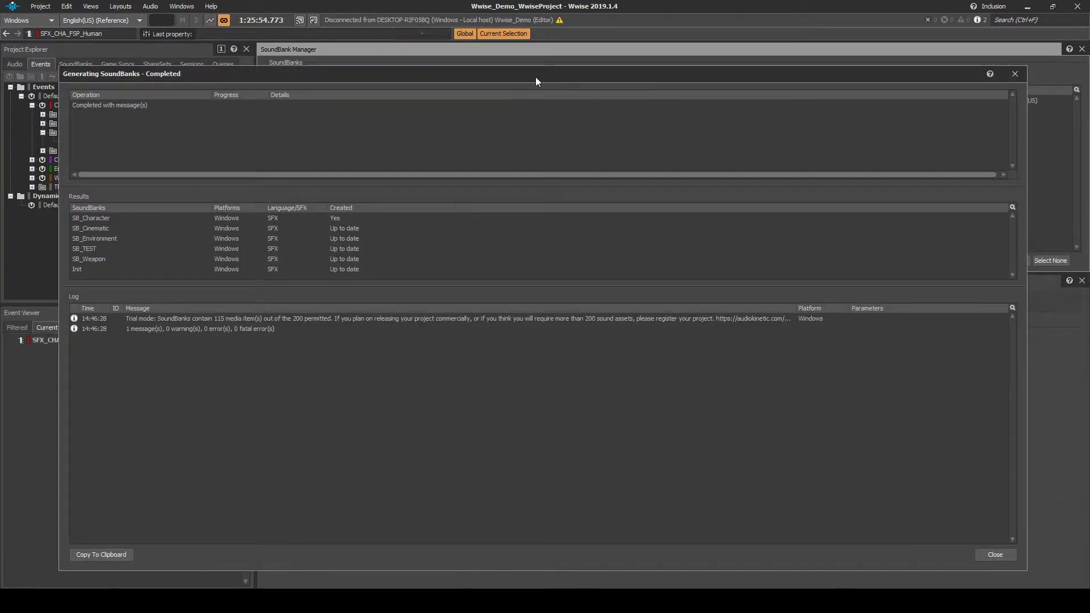
key("Escape")
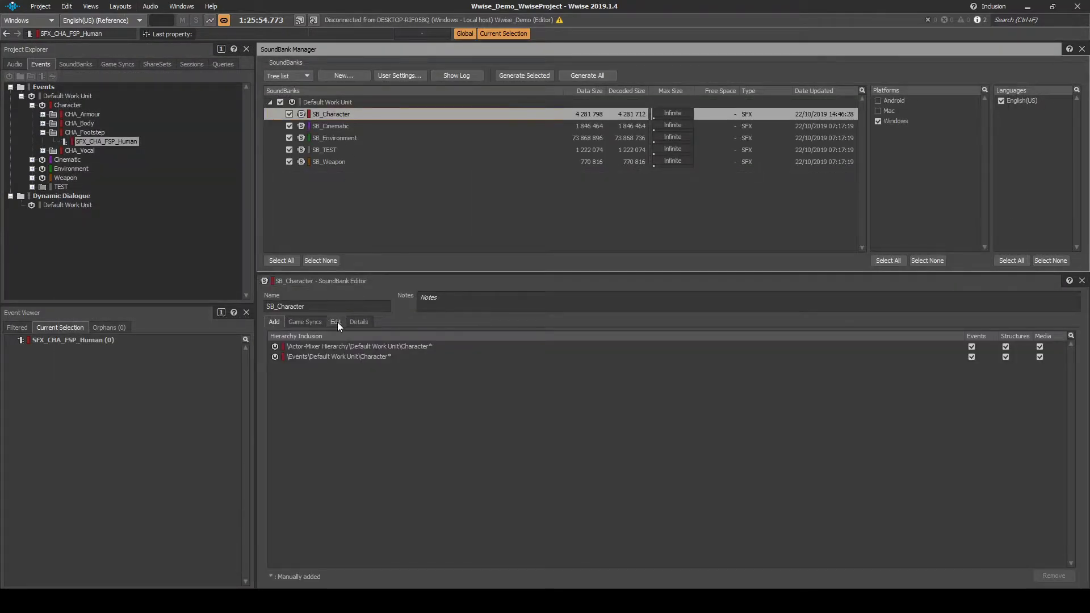
left_click(337, 322)
scroll(640, 421, "down", 5)
scroll(639, 421, "down", 10)
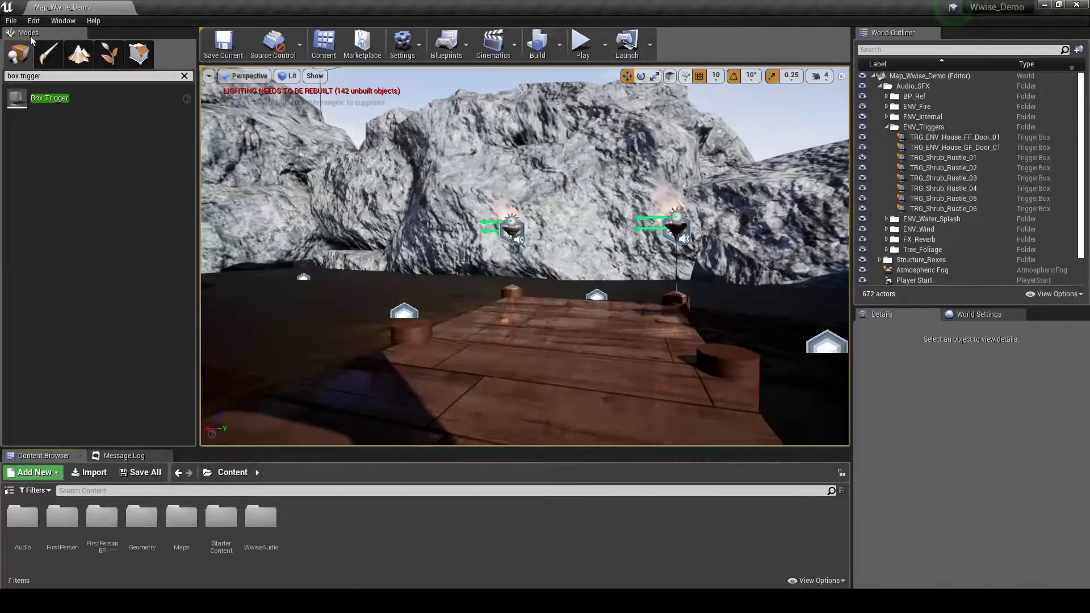
Open Project Settings at the Physics section's Physical Surface list.
left_click(29, 22)
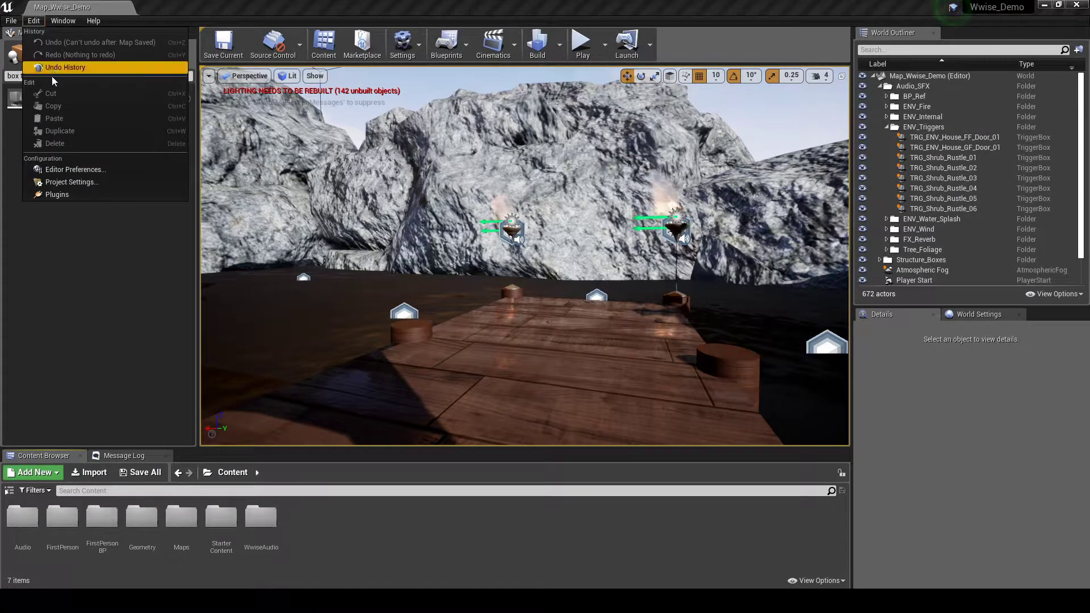
left_click(64, 182)
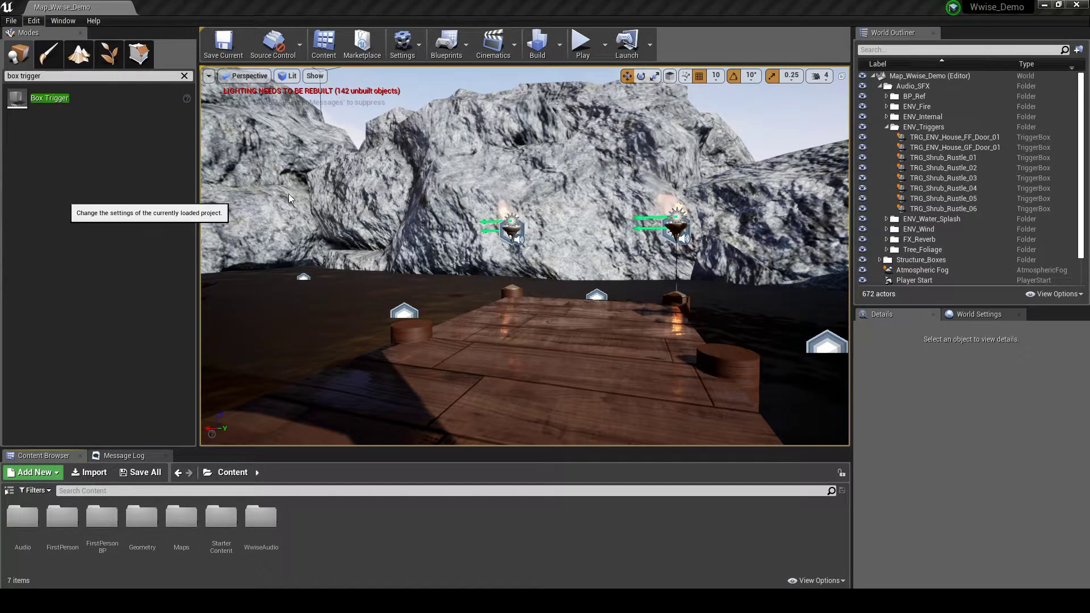
scroll(279, 340, "down", 2)
scroll(280, 353, "down", 2)
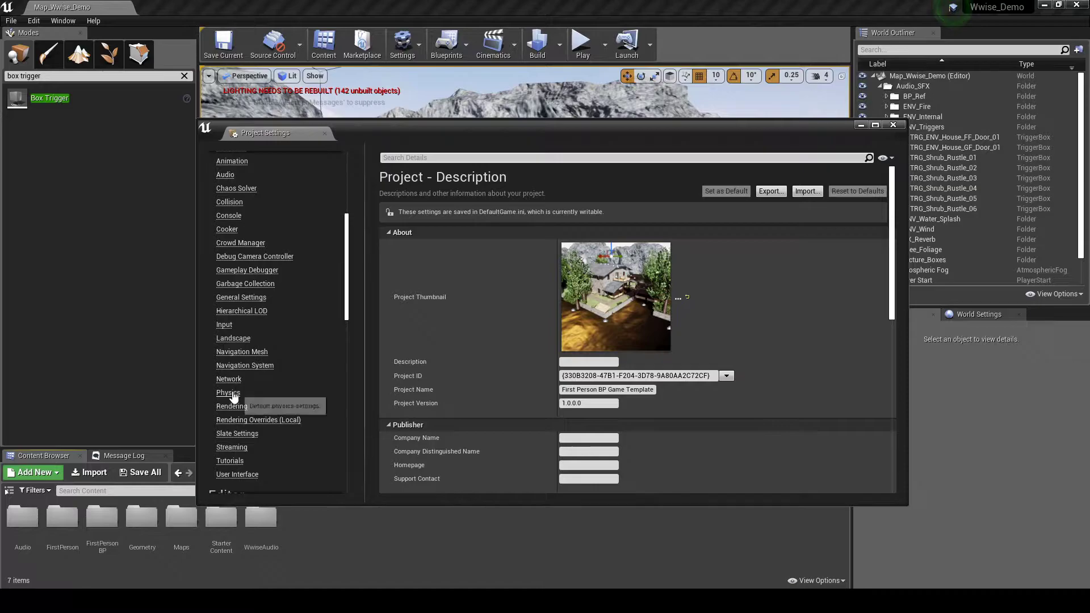
left_click(228, 392)
scroll(407, 320, "down", 5)
scroll(407, 319, "down", 2)
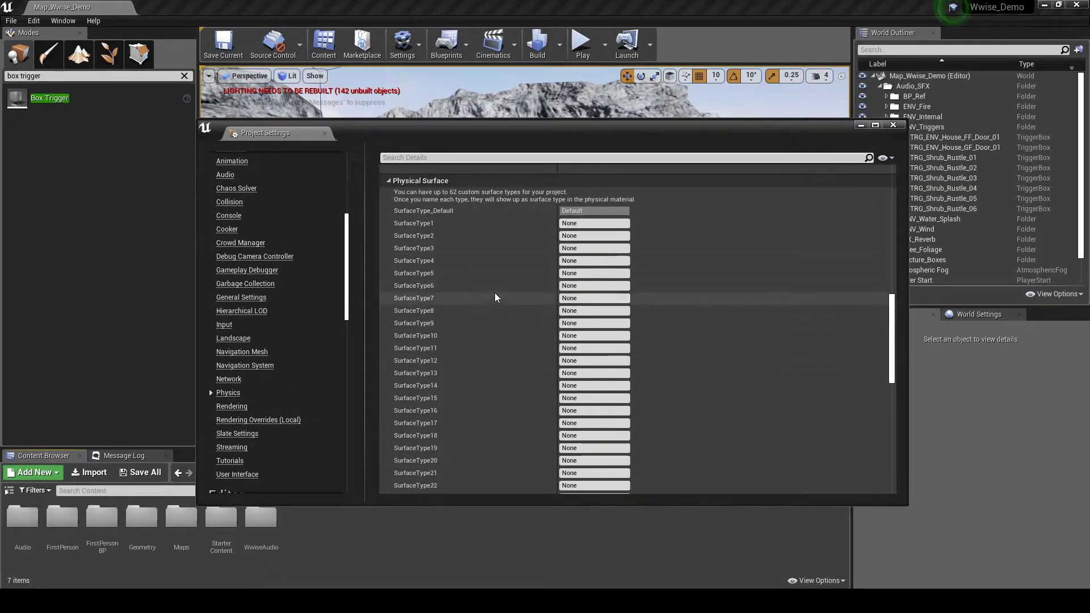
Name SurfaceType1–3 Grass, Gravel and Rock, then close Project Settings.
left_click(583, 223)
type("Grass")
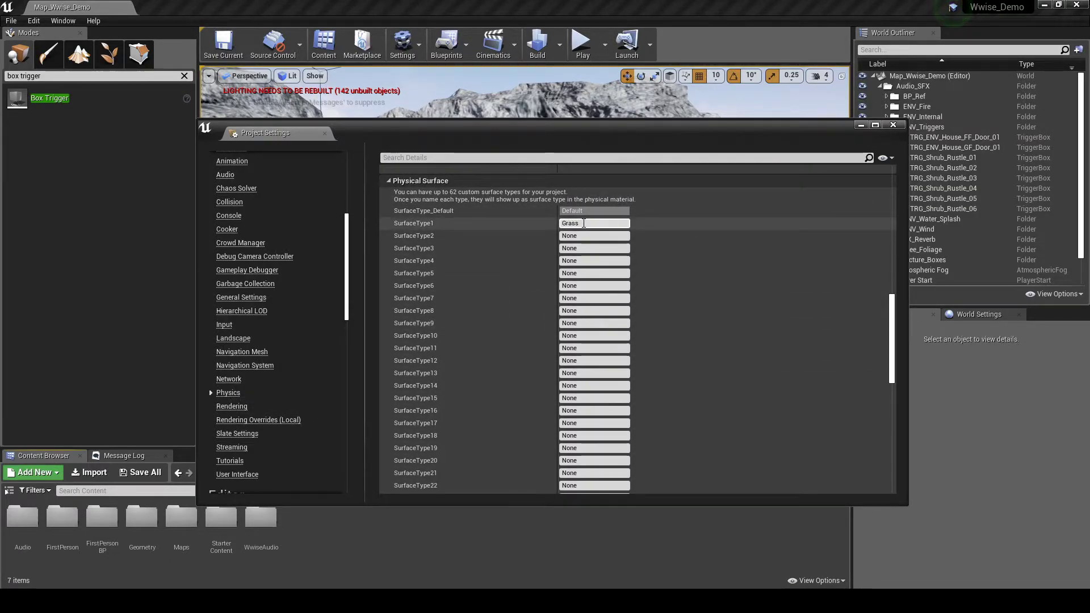
left_click(584, 235)
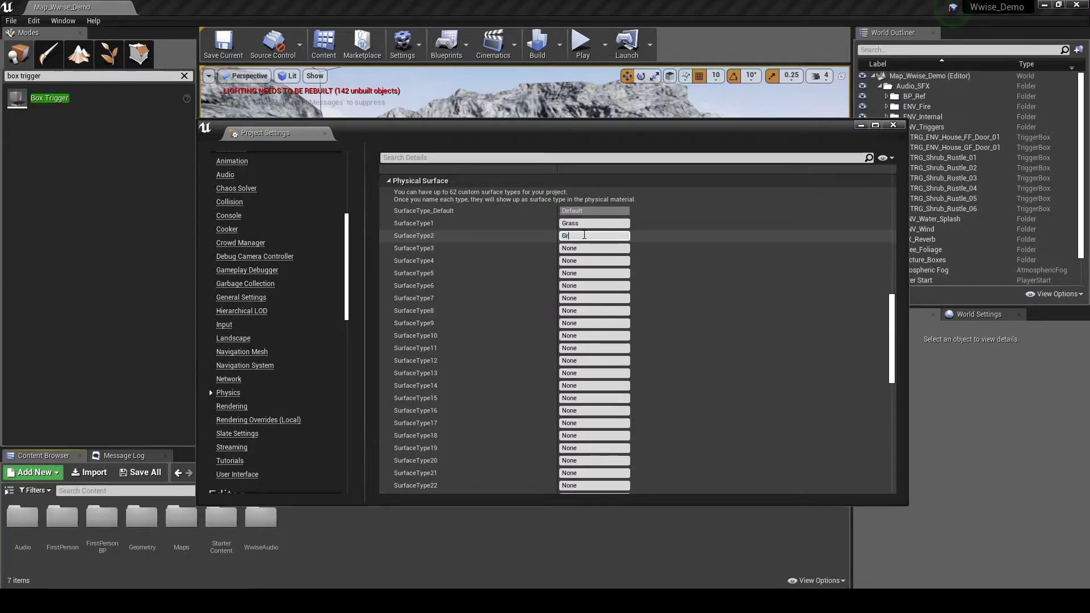
type("Gravel")
left_click(587, 248)
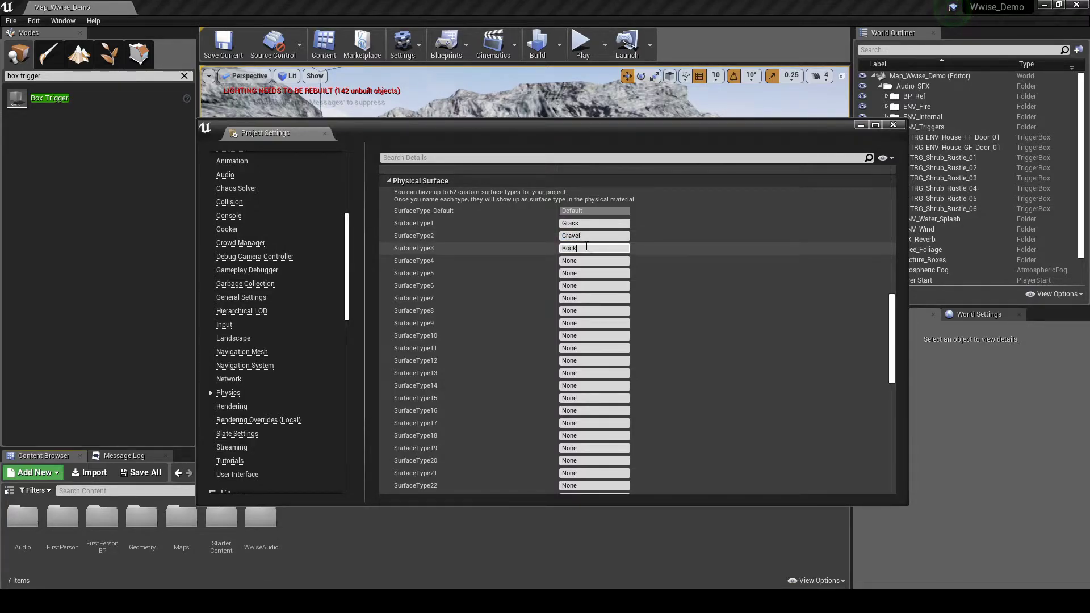
left_click(892, 126)
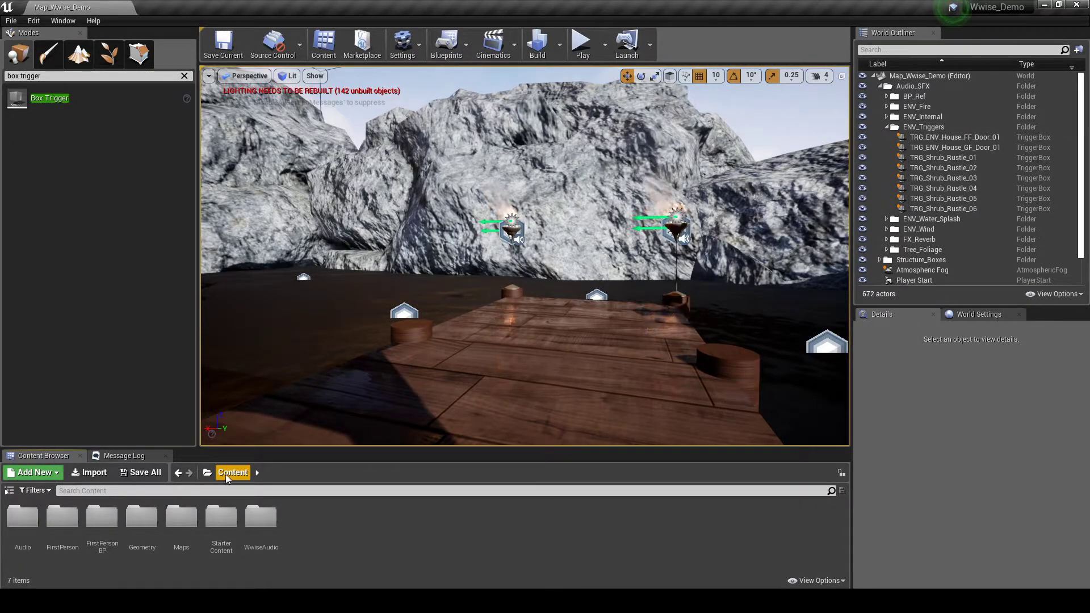
Create a Physical_Materials folder in the Content Browser and open it.
right_click(301, 523)
left_click(343, 162)
type("Physical_Materials")
key("Return")
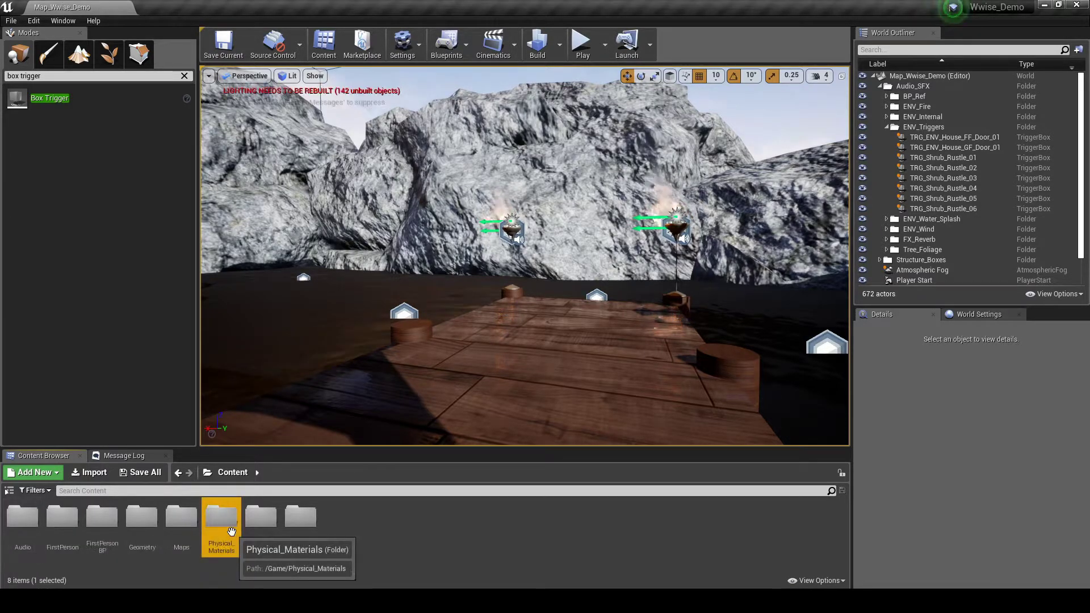
double_click(227, 523)
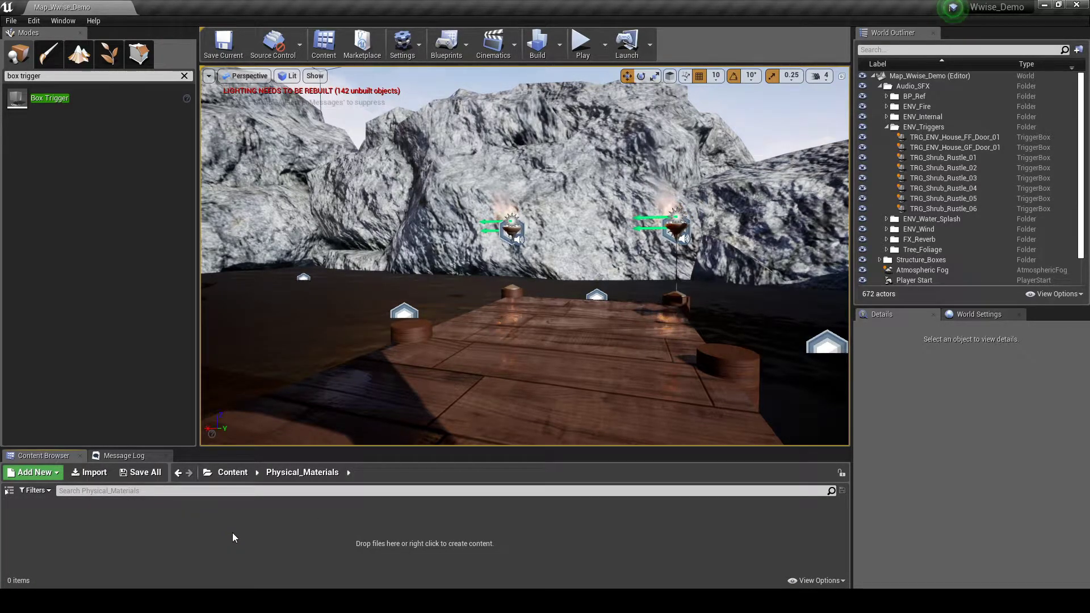
Create a PhysicalMaterial asset named PM_Grass and open it for editing.
right_click(233, 535)
mouse_move(259, 528)
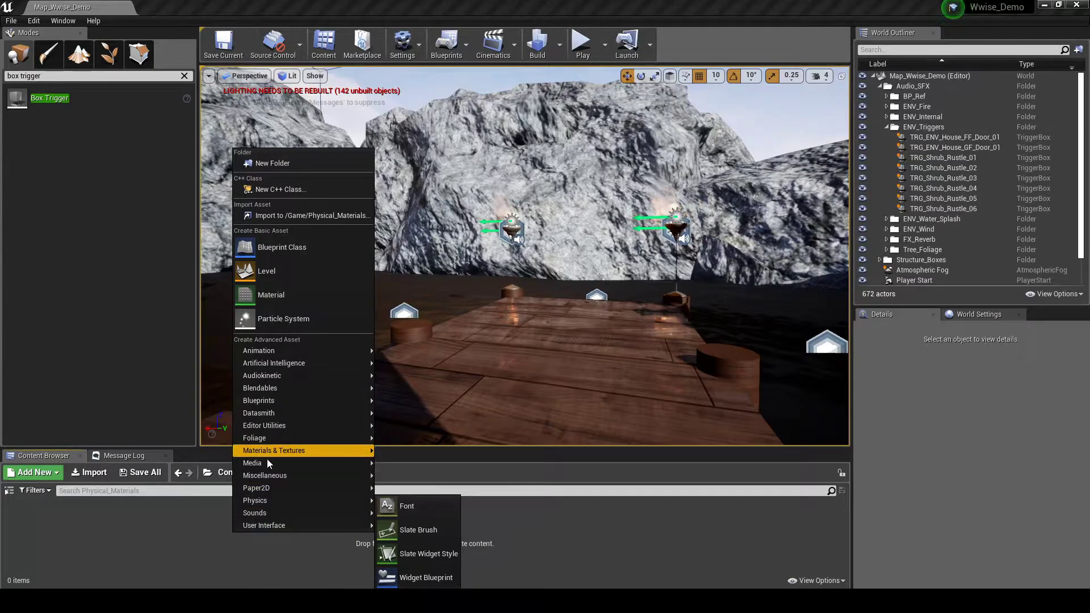
mouse_move(268, 499)
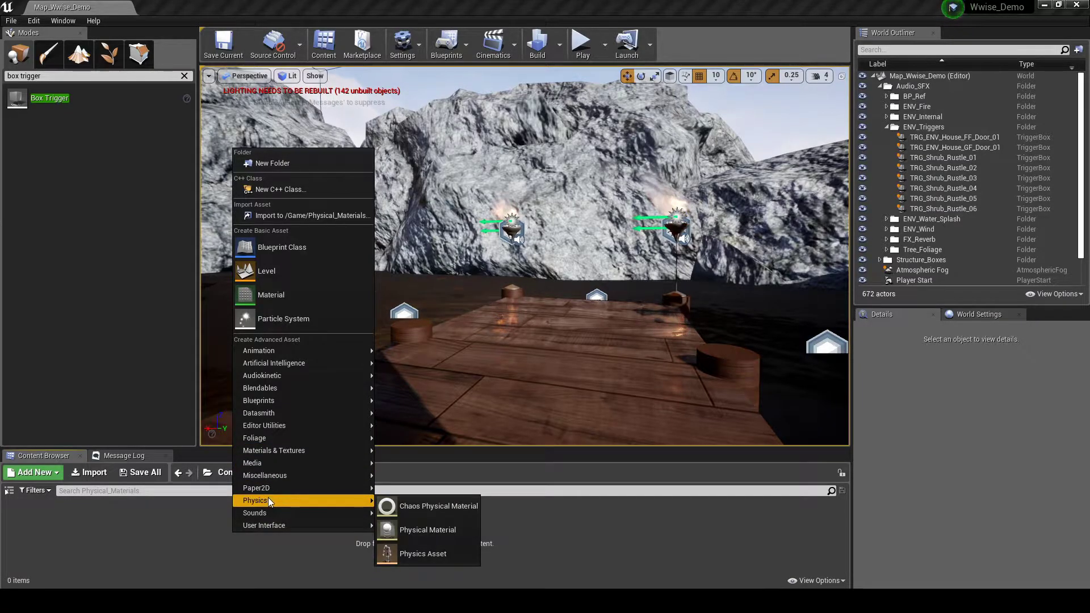
left_click(407, 525)
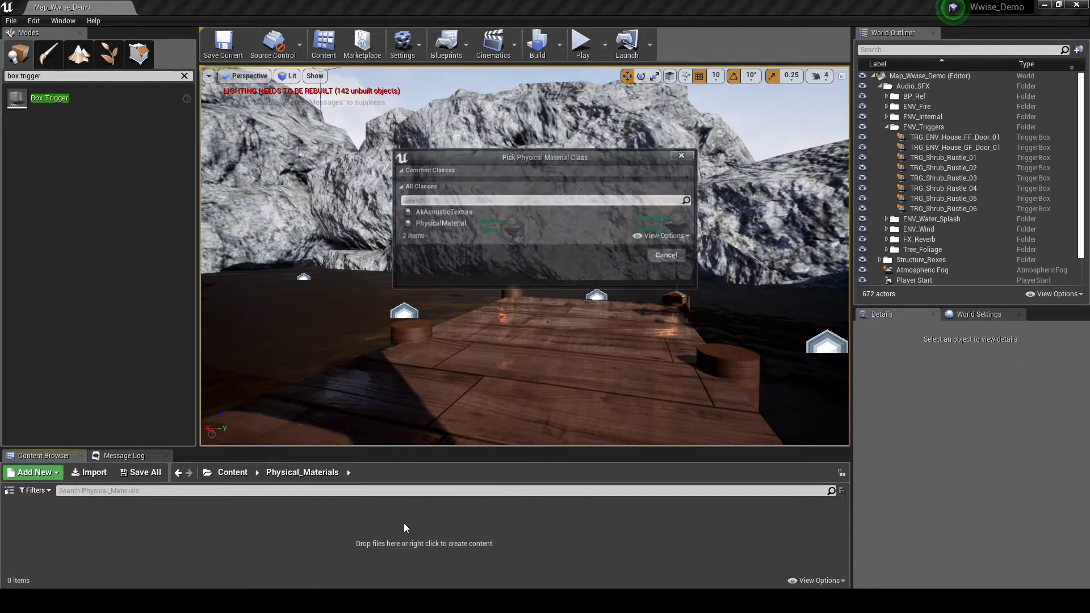
left_click(455, 224)
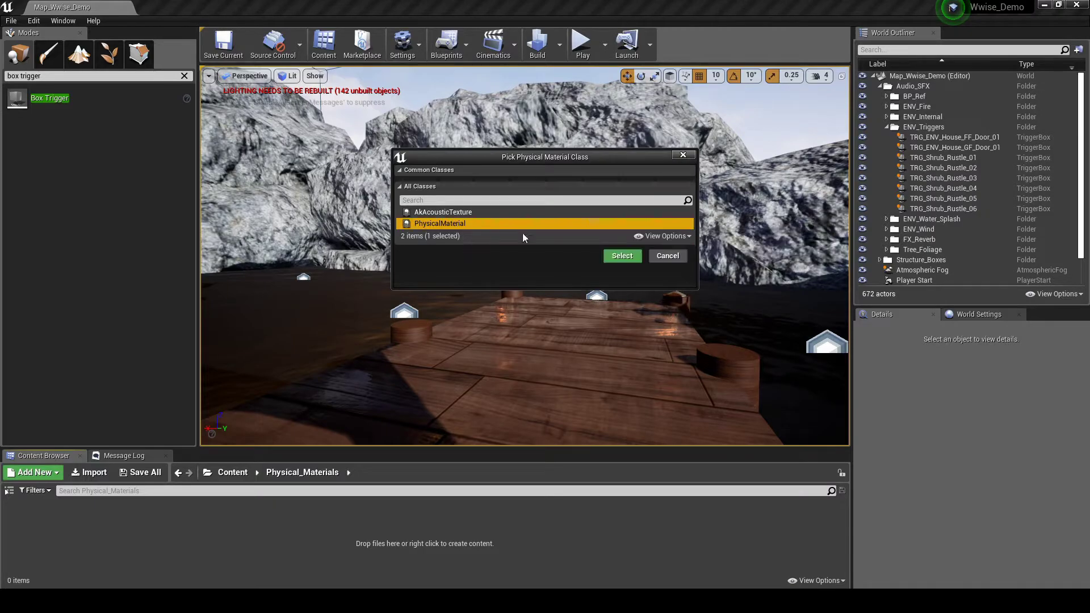
left_click(623, 255)
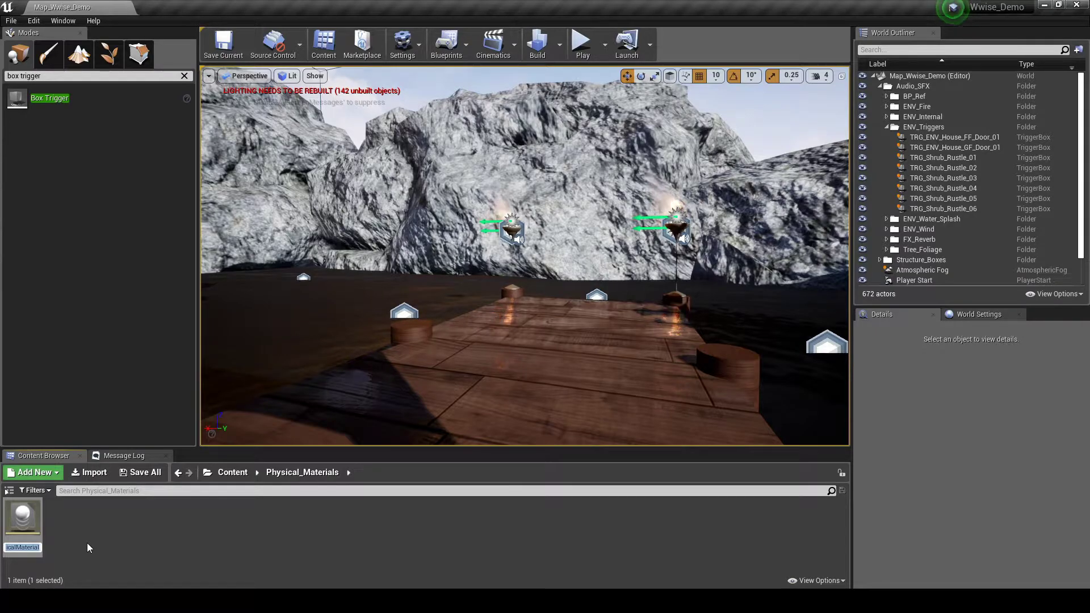
type("PM_Grass")
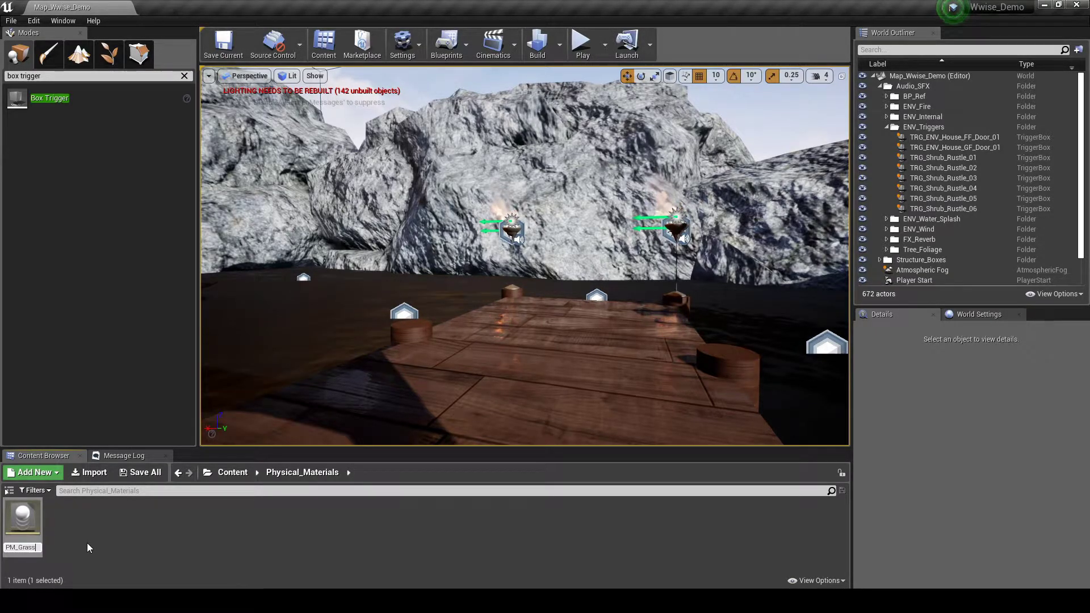
key("Return")
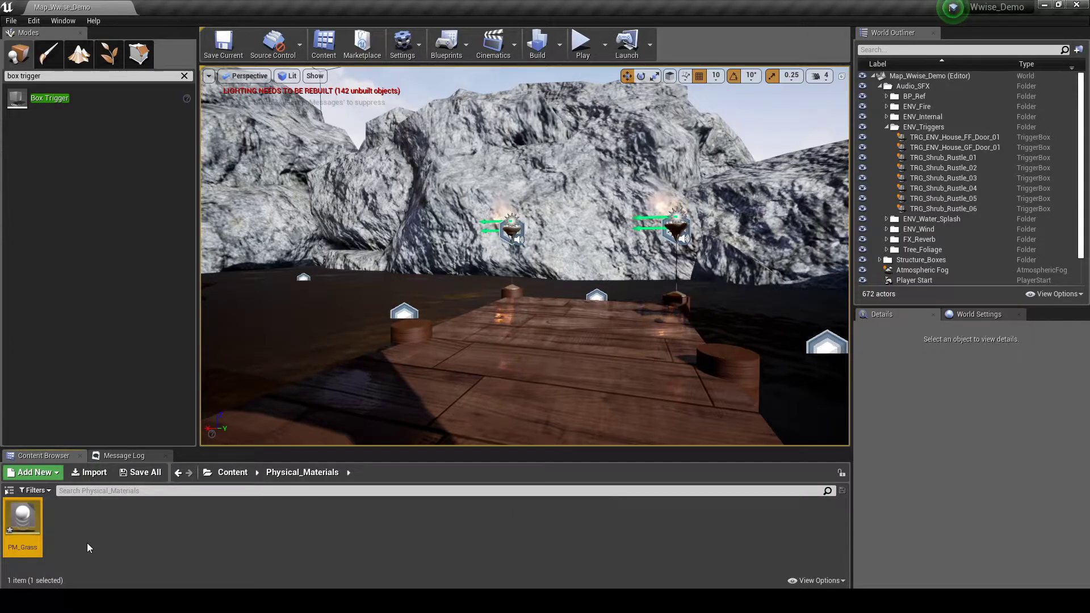
double_click(23, 520)
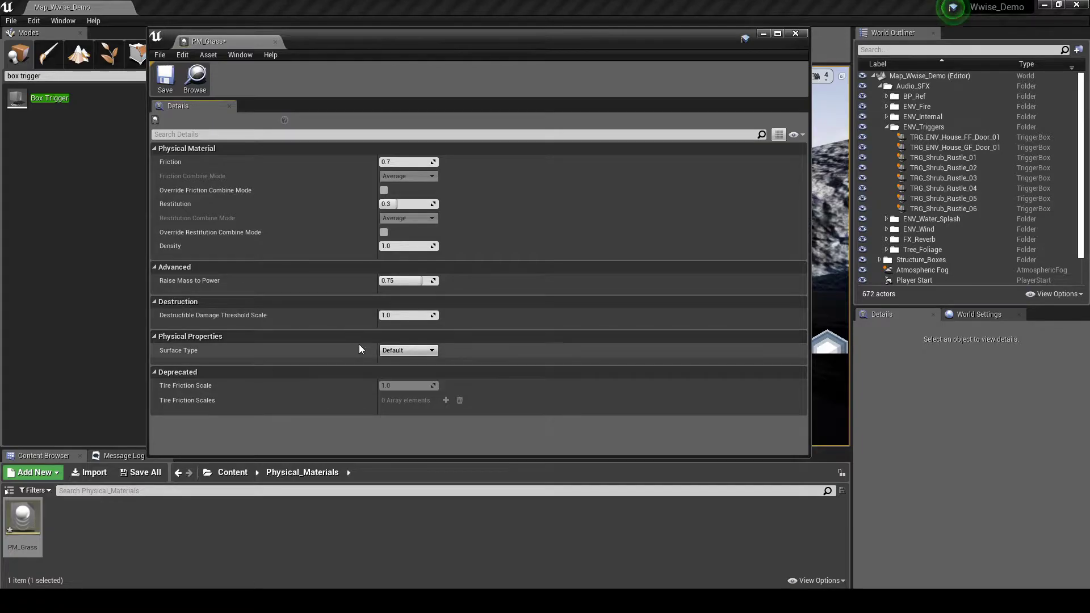
Set PM_Grass's surface type to Grass and name the new material PM_Wood.
left_click(432, 349)
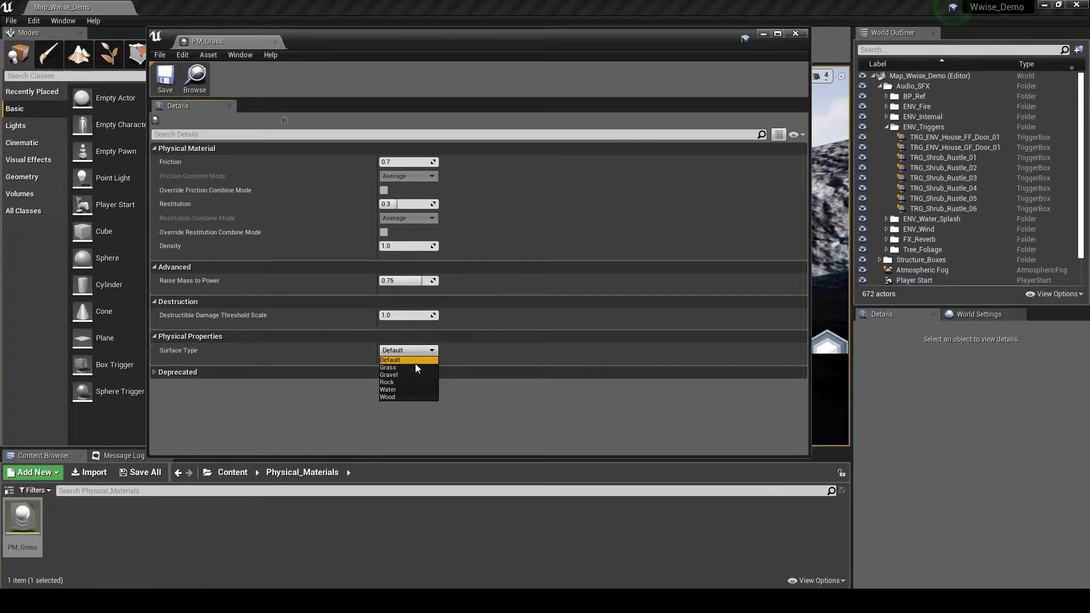
left_click(411, 367)
type("Wood")
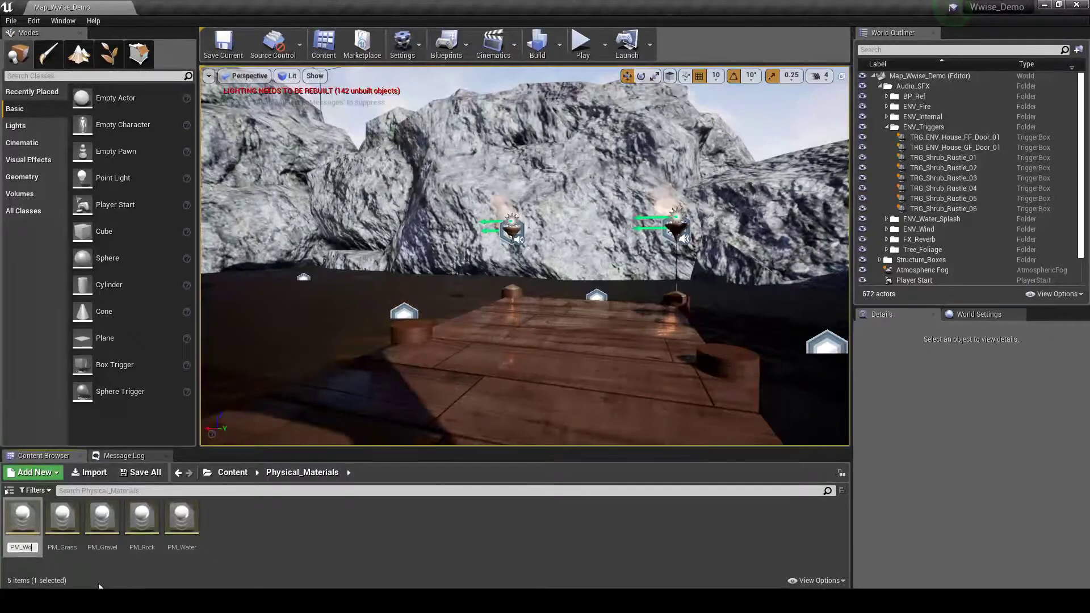
key("Return")
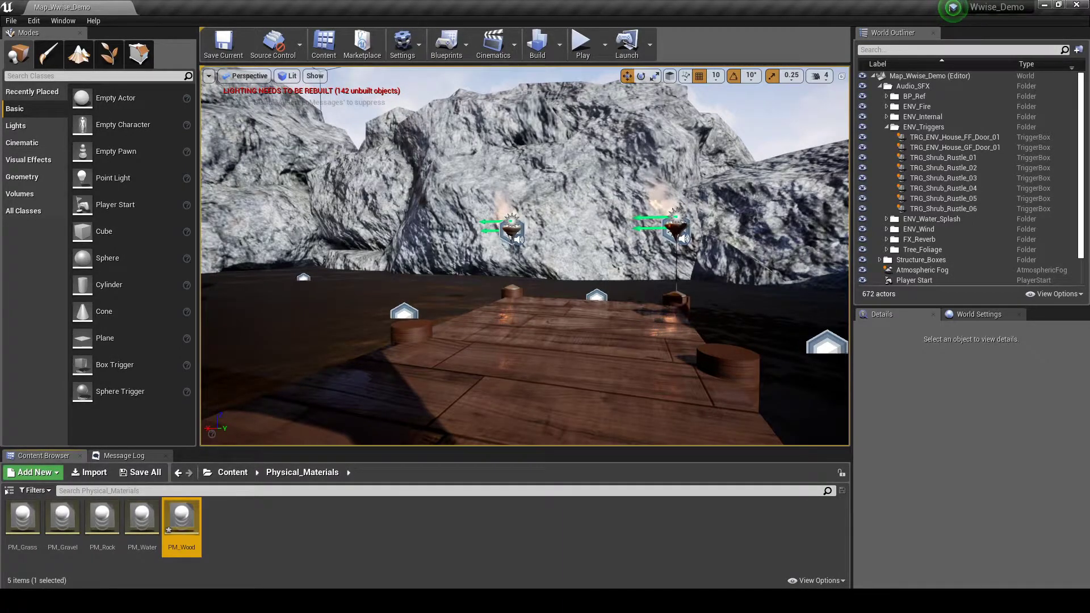
Set PM_Wood's Surface Type to Wood, save it, and close its editor.
double_click(182, 517)
left_click(425, 347)
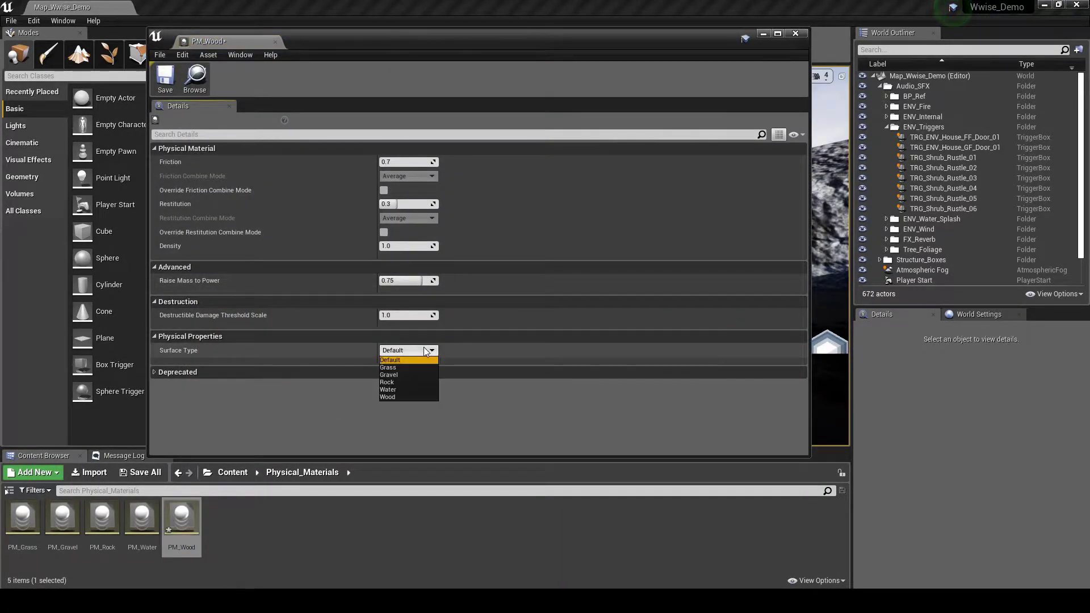
left_click(420, 396)
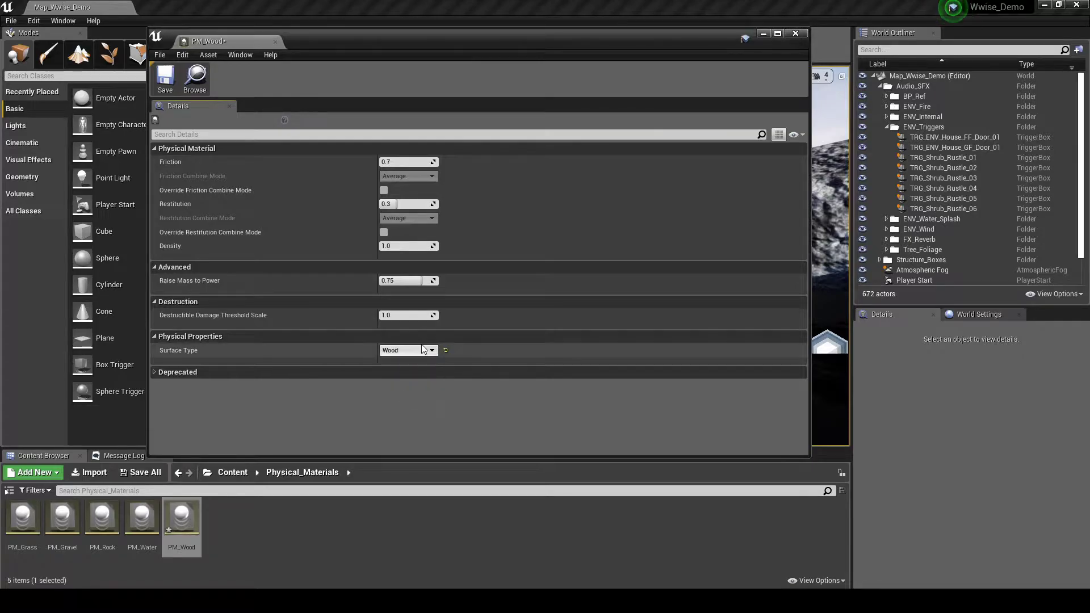
left_click(165, 77)
left_click(795, 34)
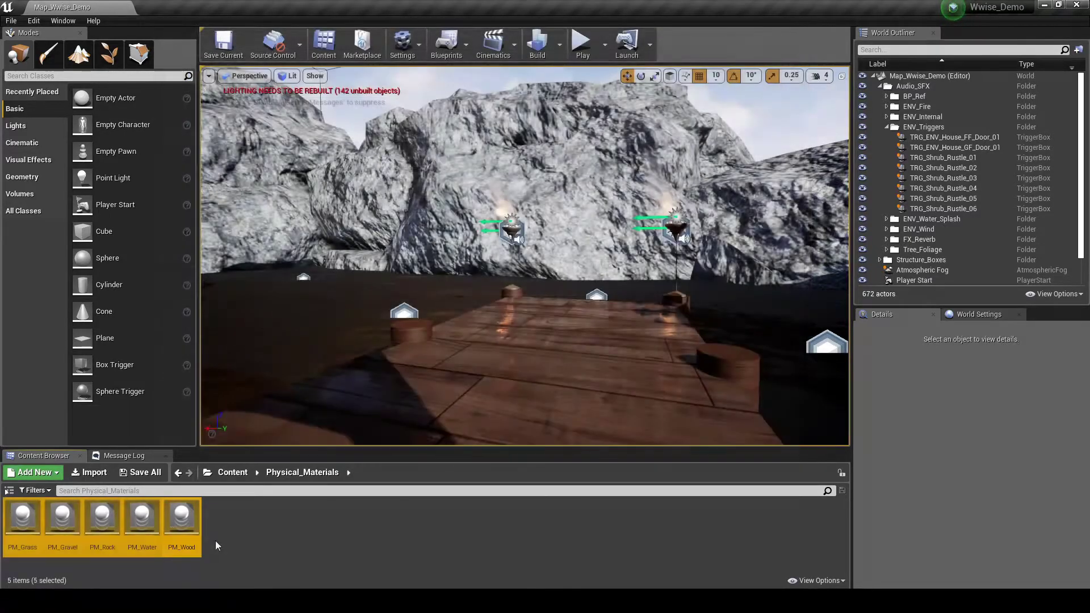
Select all five physical materials and dismiss their asset actions menu.
key("ctrl+a")
right_click(185, 540)
left_click(227, 358)
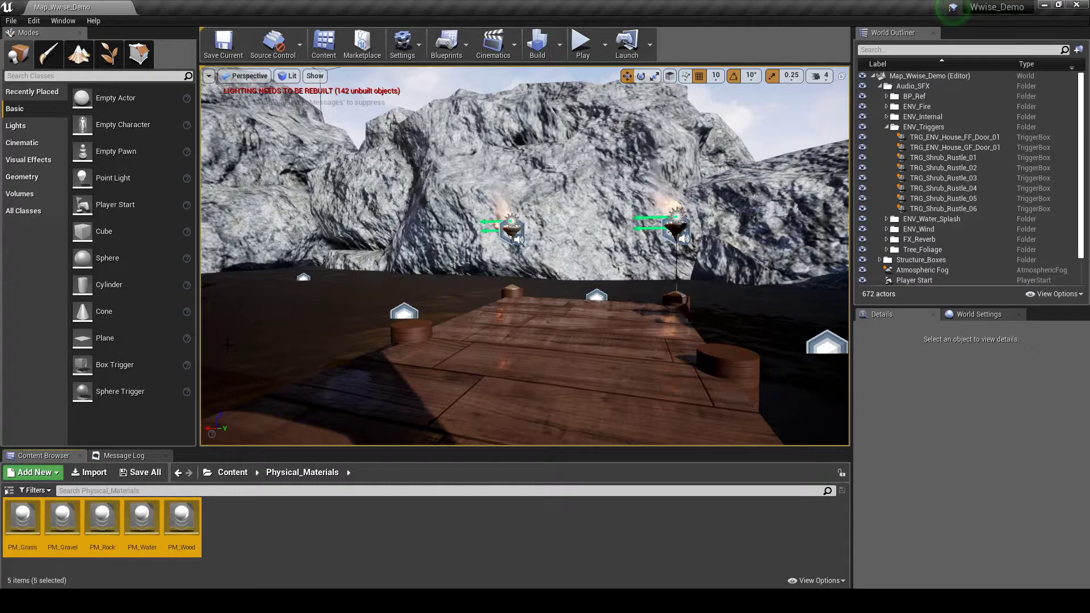
In StarterContent/Materials, give M_Ground_Grass PM_Grass and the beveled brick clay material PM_Rock.
left_click(240, 476)
double_click(260, 517)
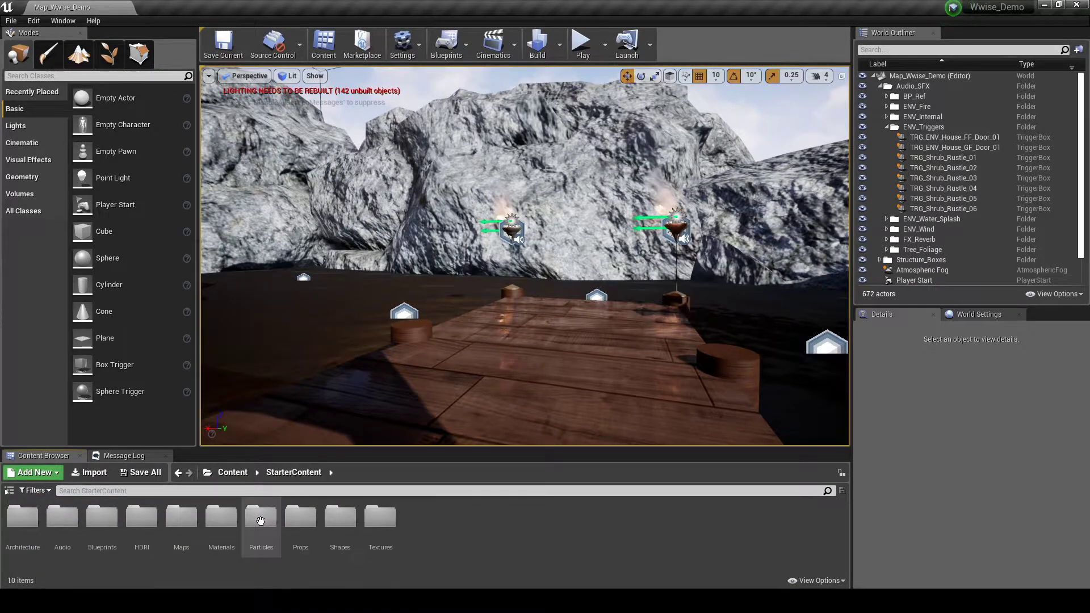
left_click(230, 521)
double_click(230, 521)
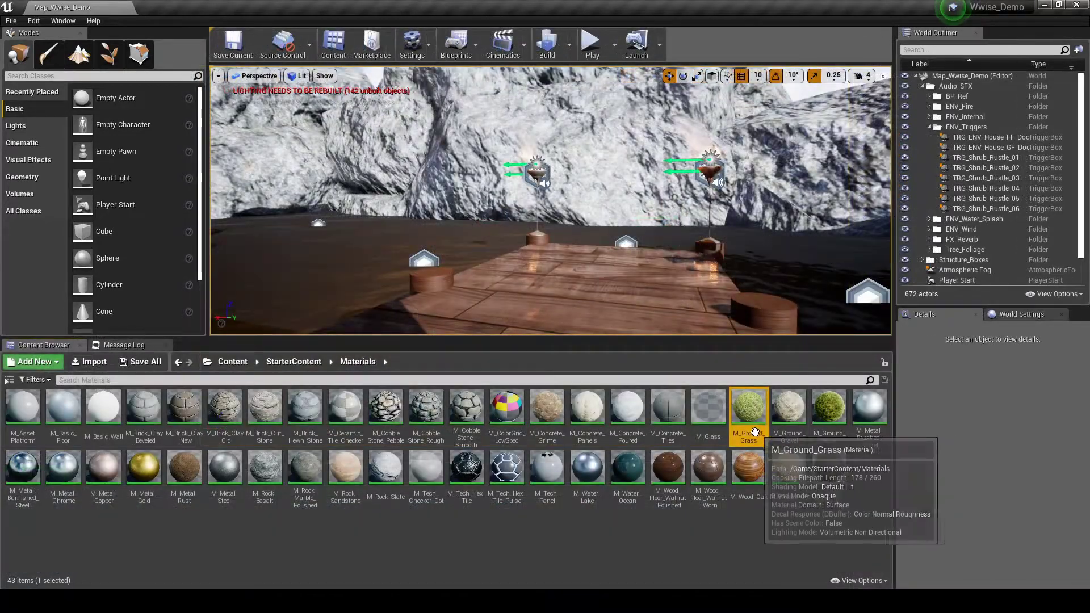
double_click(755, 431)
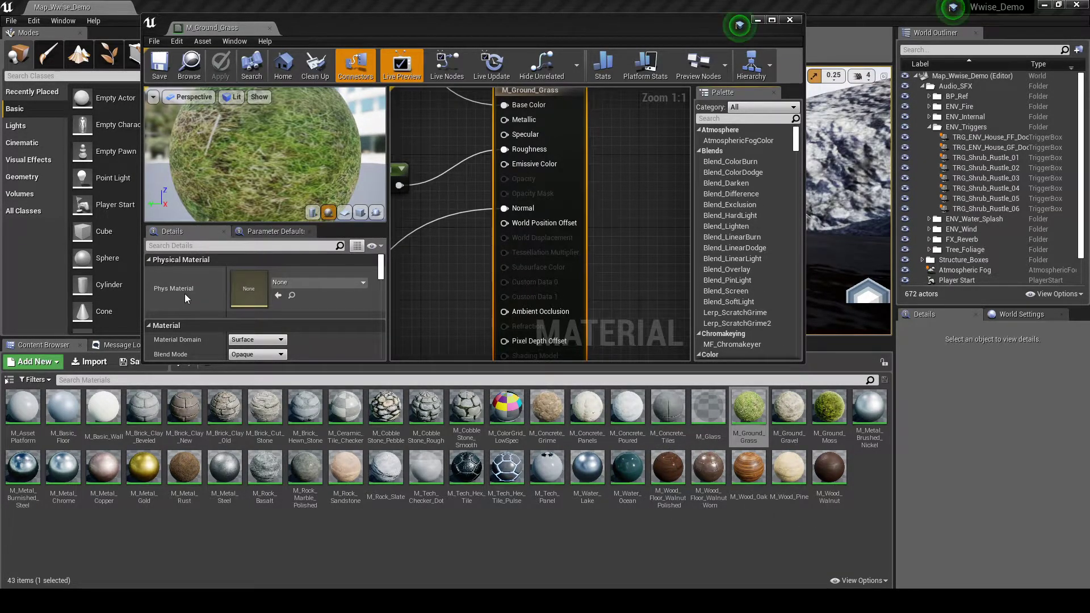
left_click(296, 284)
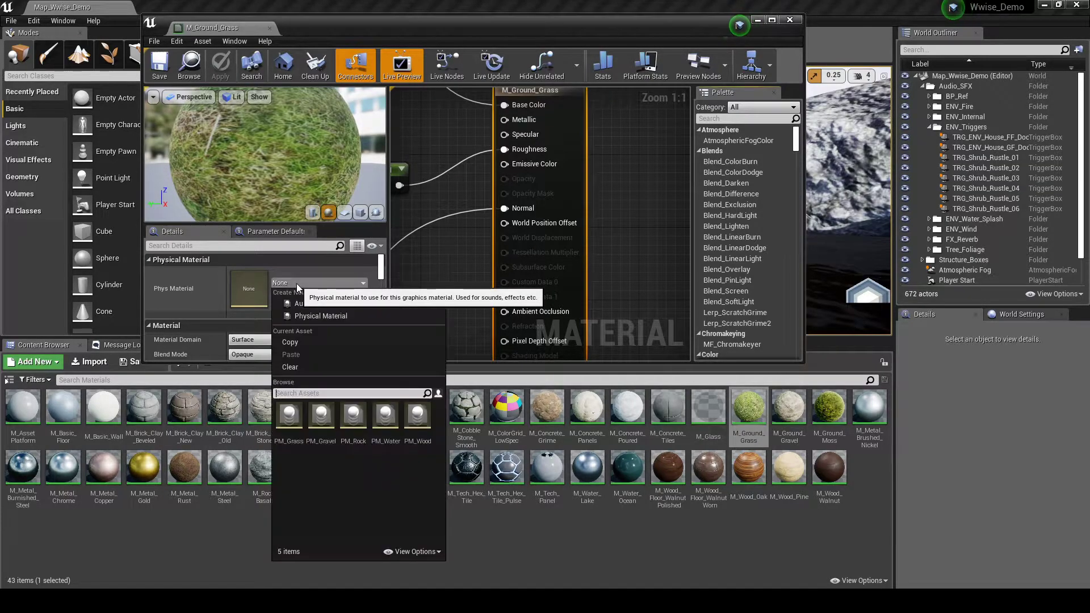
left_click(299, 418)
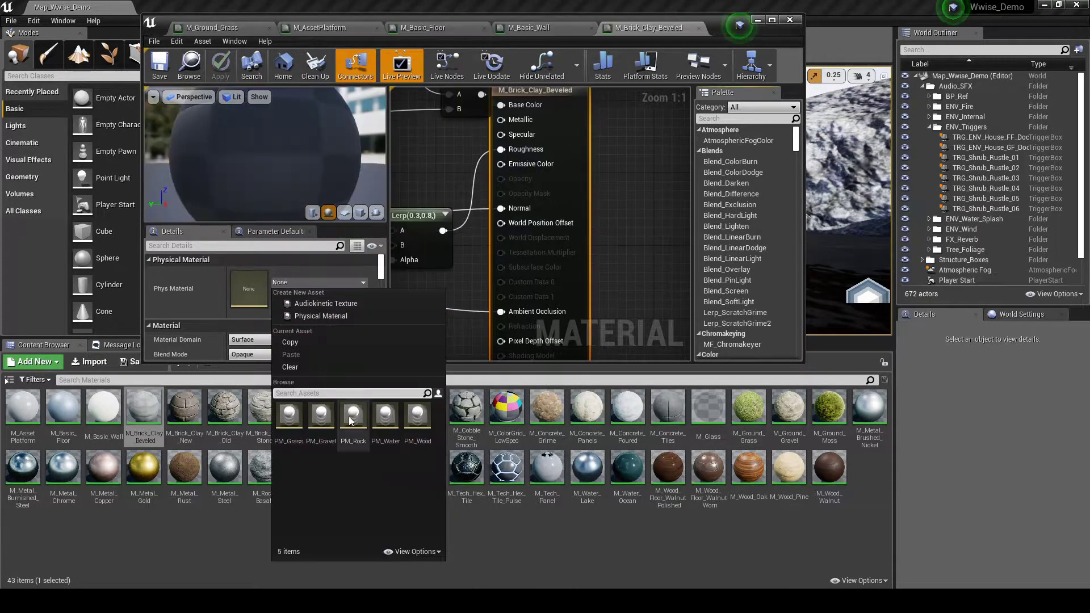
left_click(351, 423)
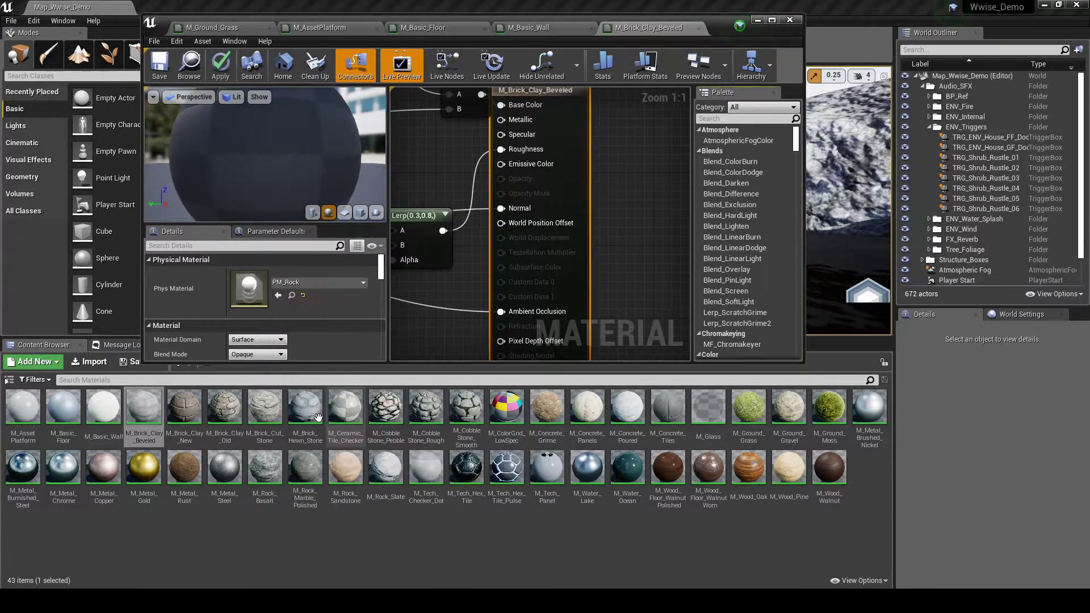
Open M_Brick_Clay_New and M_Brick_Clay_Old and list their physical material options.
left_click(193, 427)
double_click(193, 427)
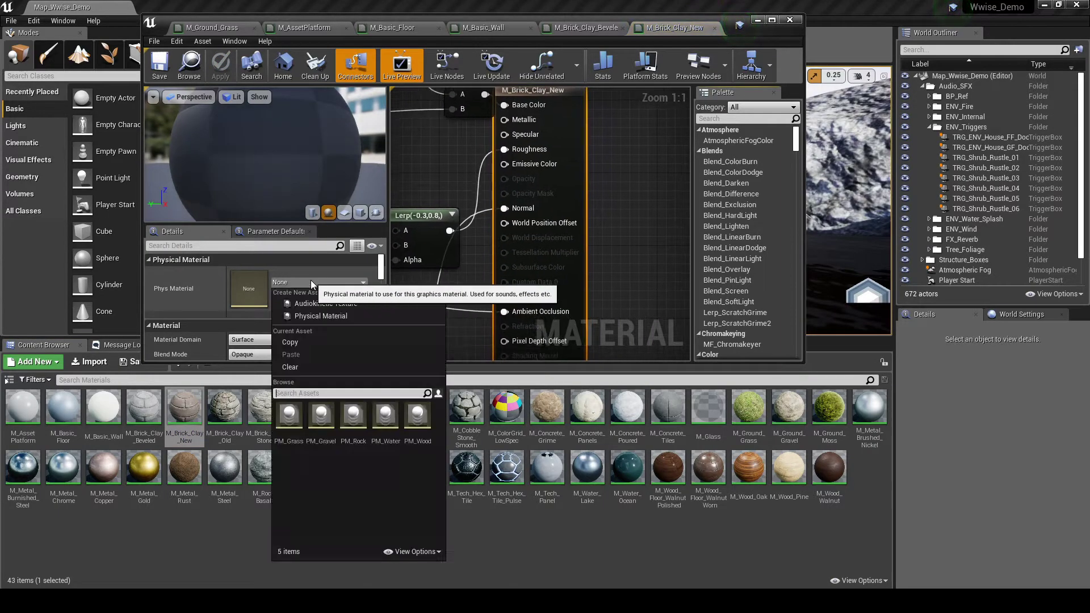
double_click(224, 409)
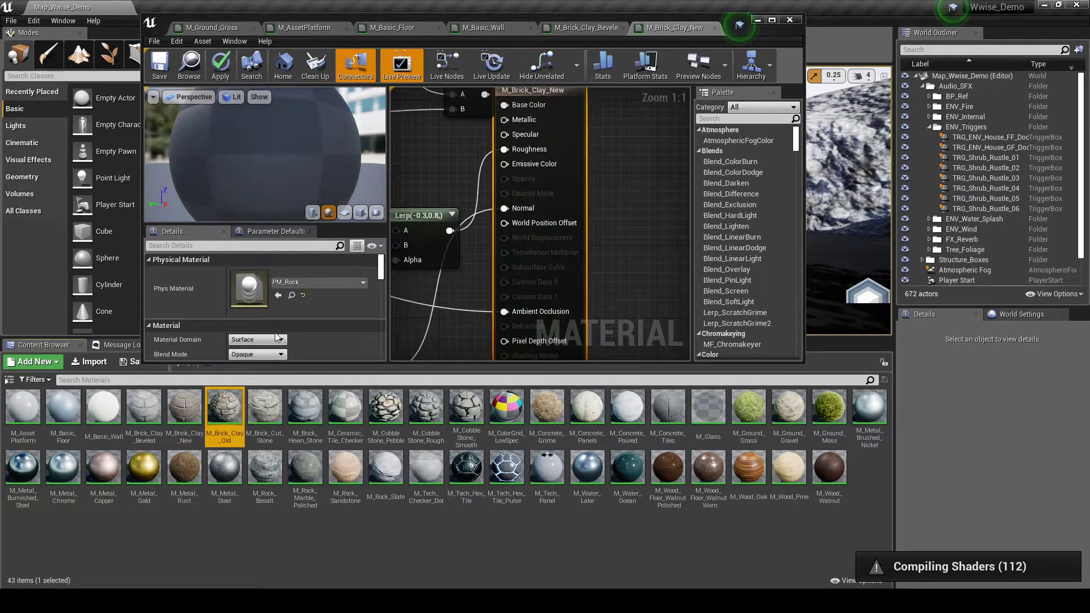
left_click(318, 282)
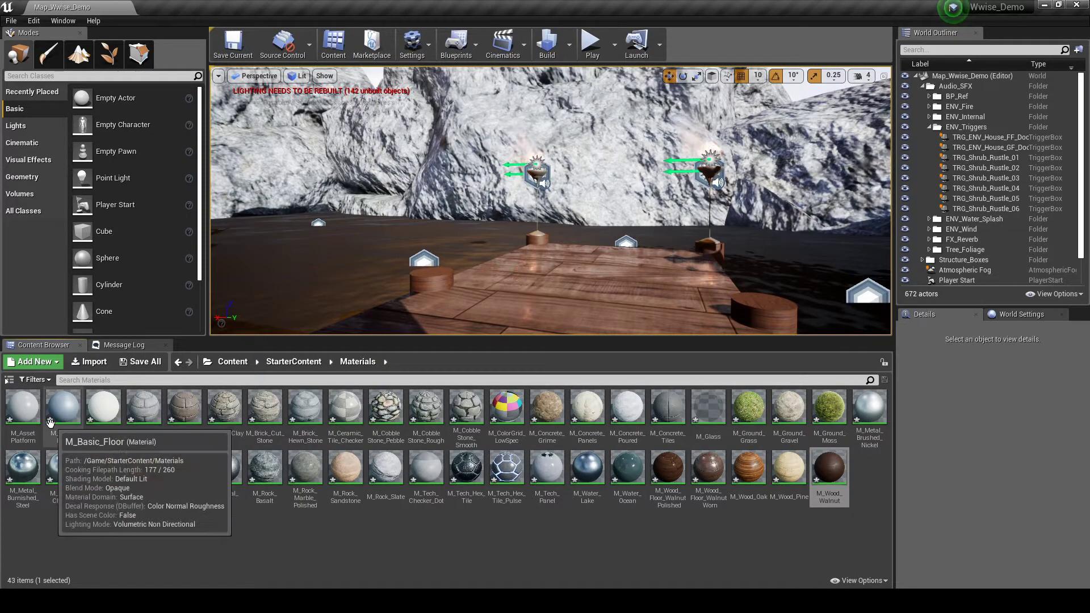
Select all 43 materials in the folder and bring up their actions.
left_click(23, 408)
left_click(828, 469, "shift")
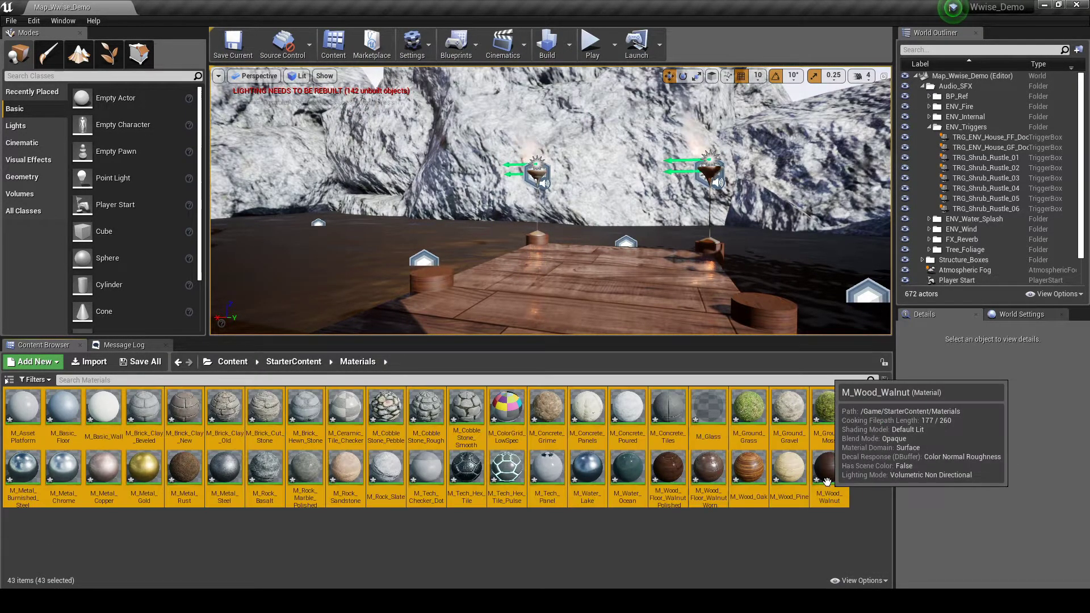
right_click(826, 470)
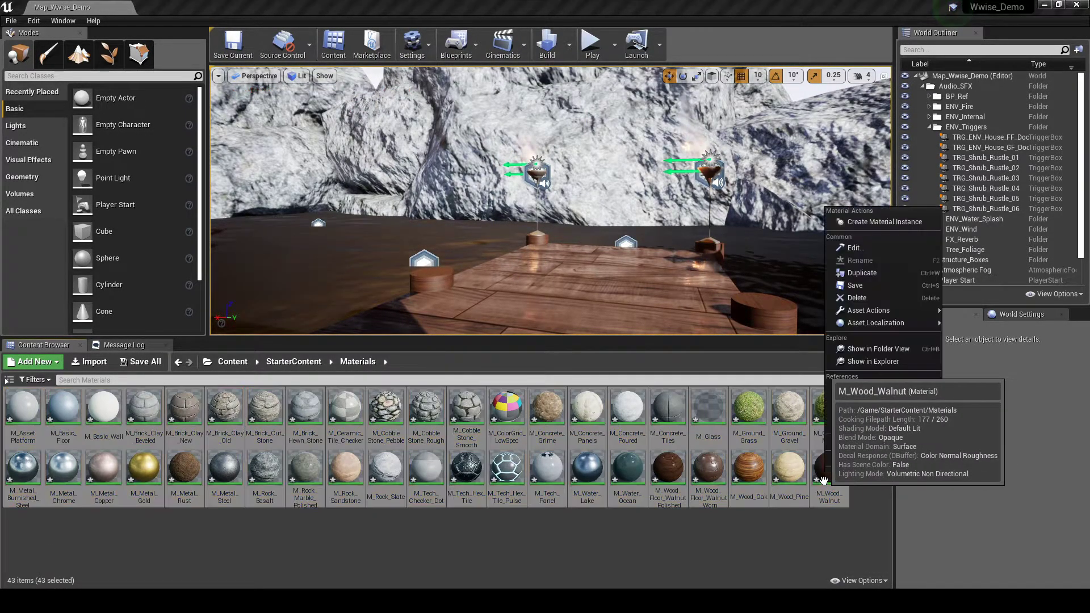
Save the edited materials and import SFX_CHA_FSP_Human from the Wwise Picker into CHA_Footstep.
left_click(860, 288)
left_click(63, 21)
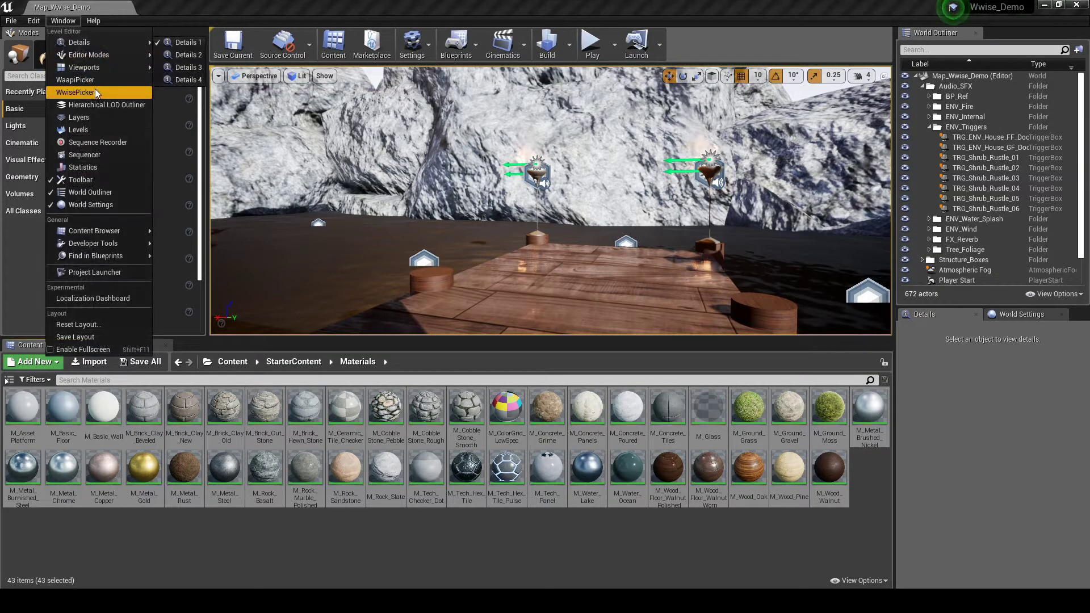
left_click(74, 91)
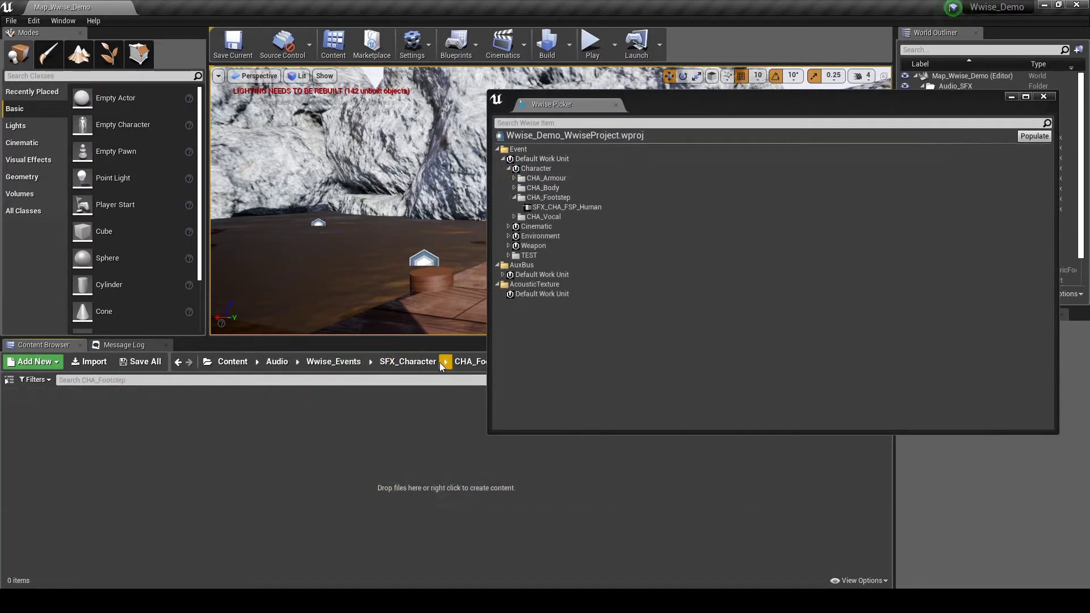
left_click(417, 362)
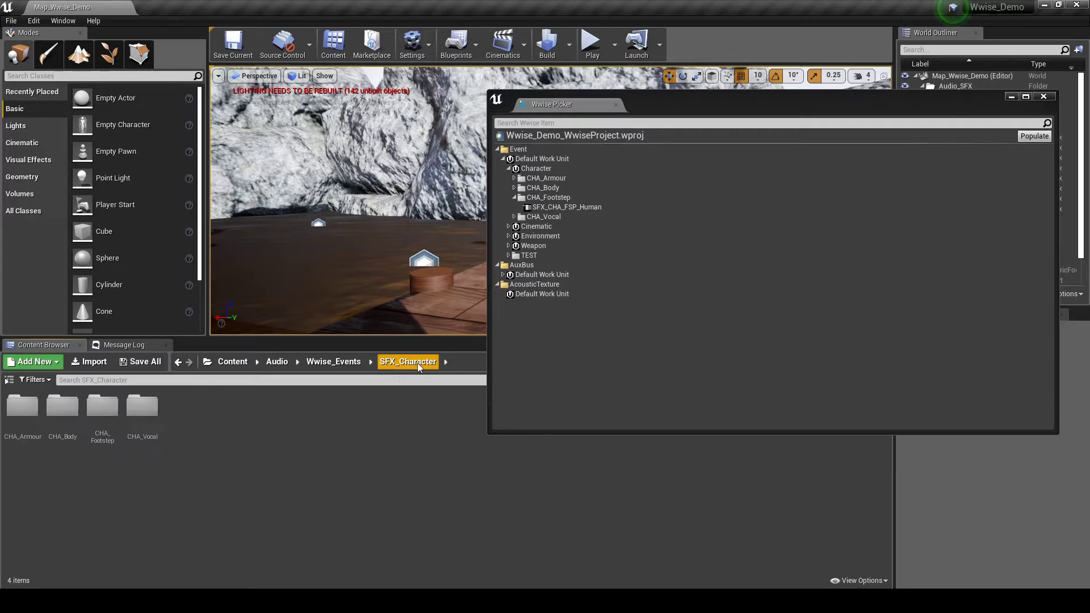
double_click(103, 406)
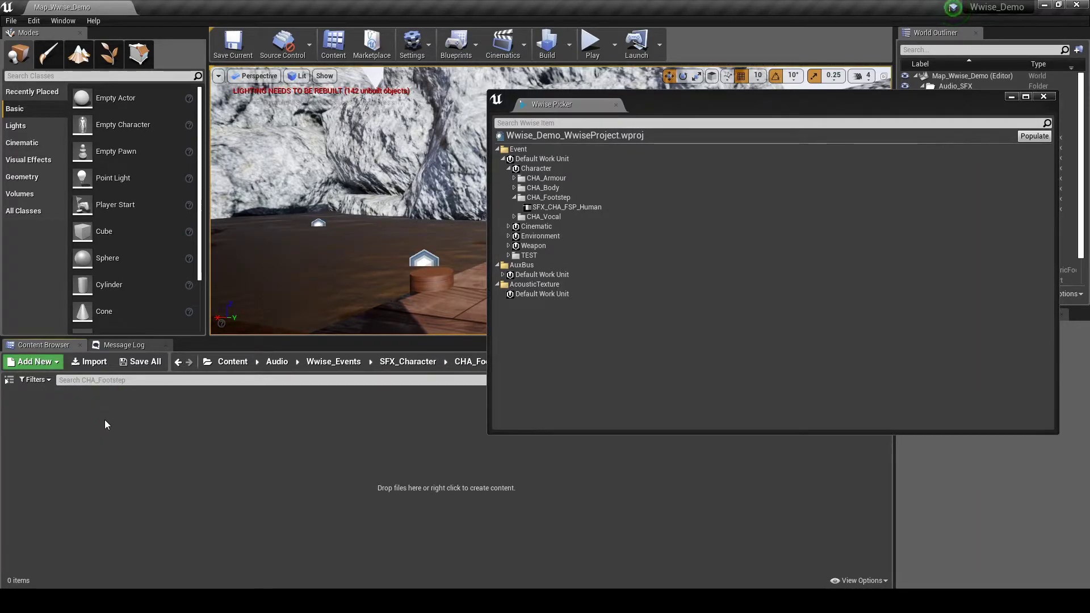
left_click(574, 207)
left_click_drag(573, 206, 82, 419)
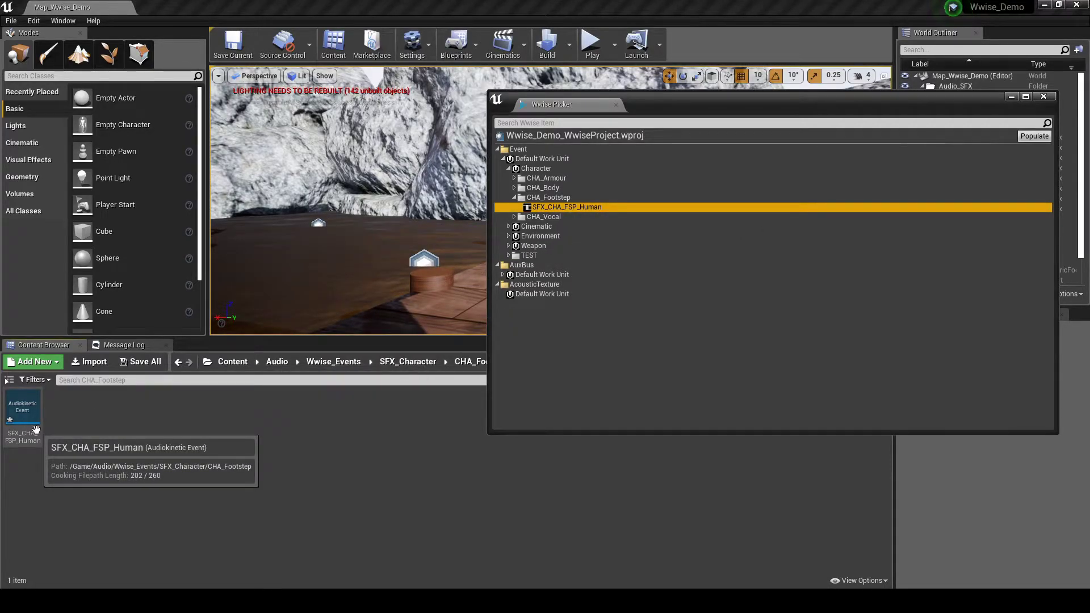
Set SFX_CHA_FSP_Human's Required Bank to SB_Character, save it, and generate SoundBanks.
double_click(23, 408)
left_click(450, 155)
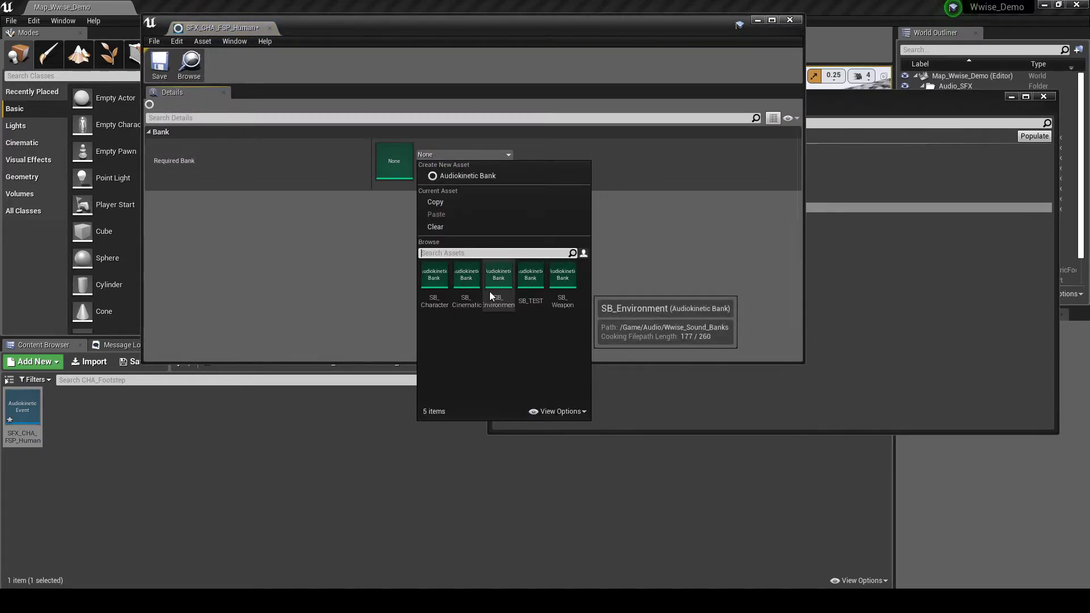
left_click(436, 292)
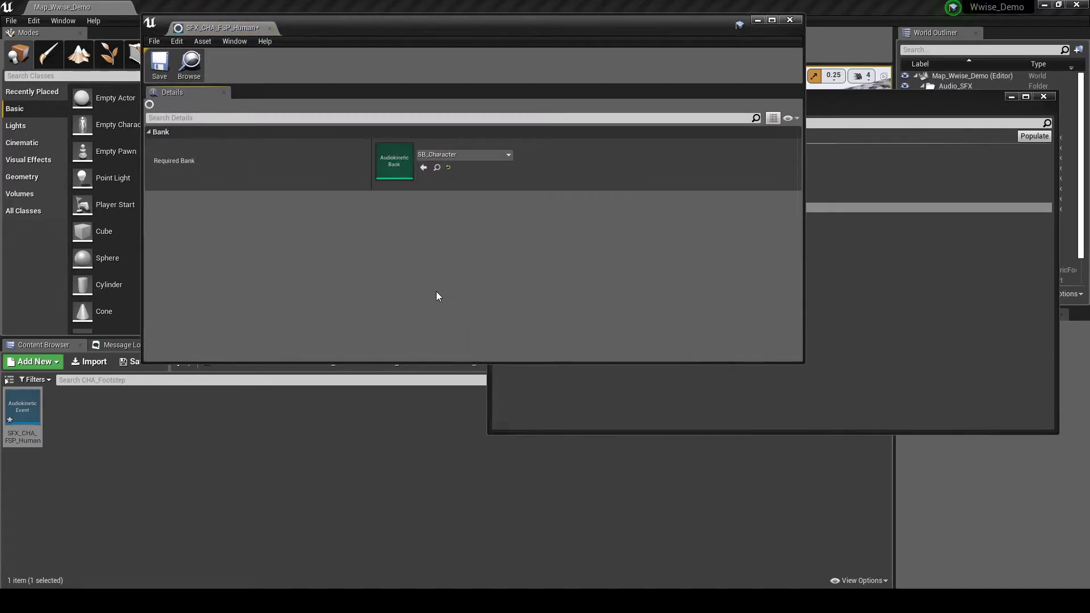
left_click(164, 71)
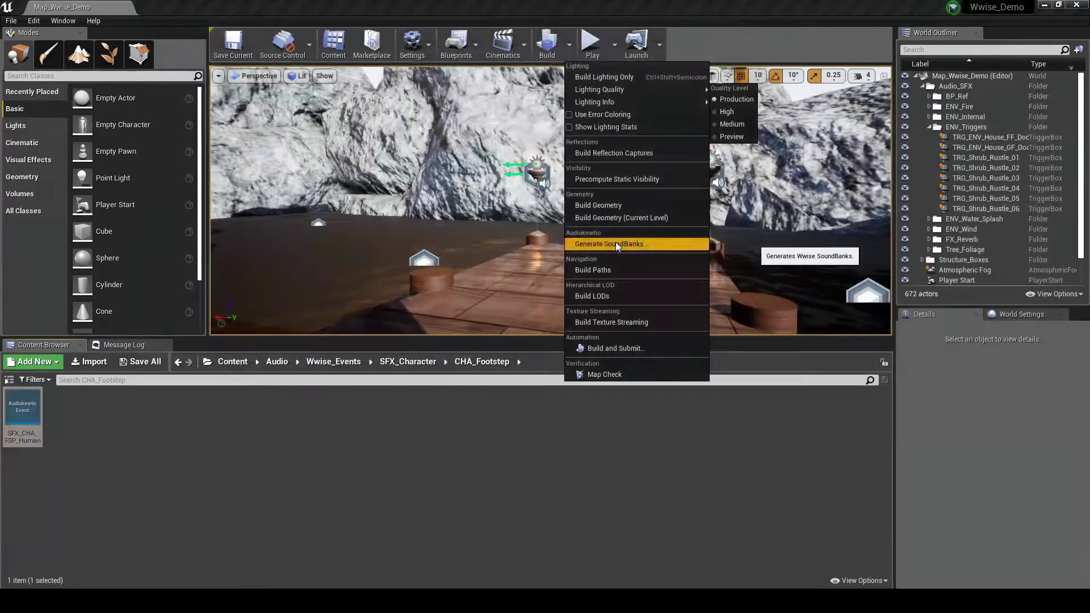
left_click(615, 241)
left_click(693, 388)
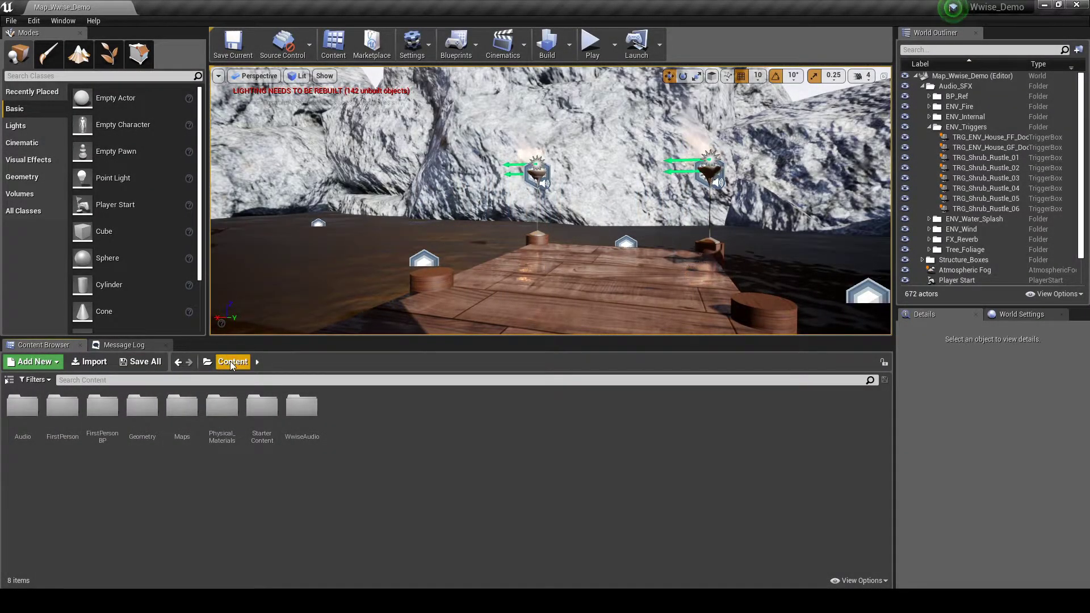
Open FirstPerson_AnimBP from FirstPerson/Animations and switch to Animation mode with FirstPersonFire_Montage.
double_click(74, 409)
double_click(25, 408)
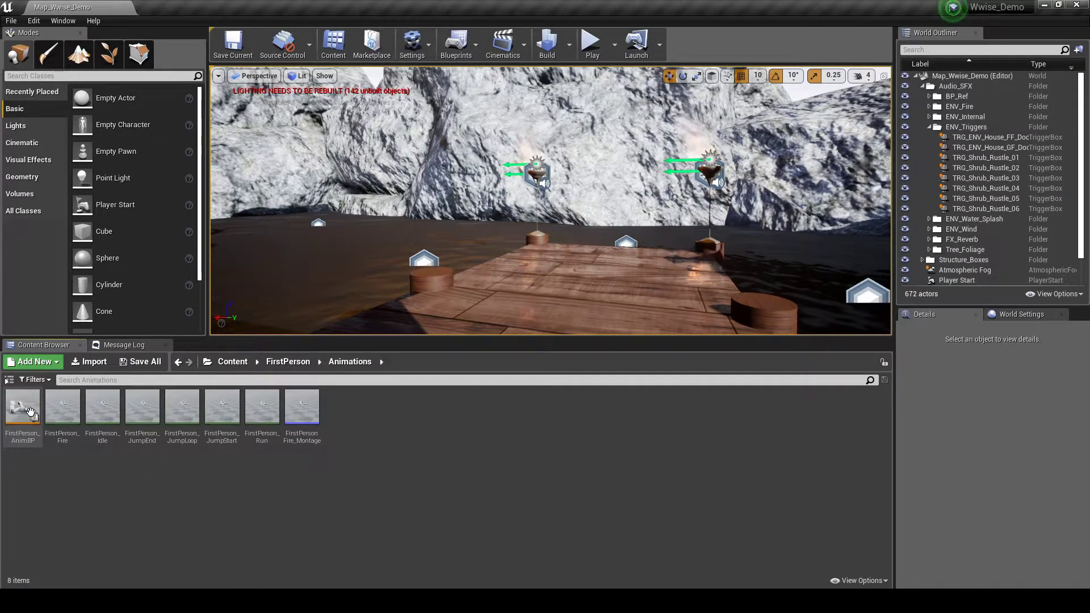
left_click(19, 420)
double_click(13, 432)
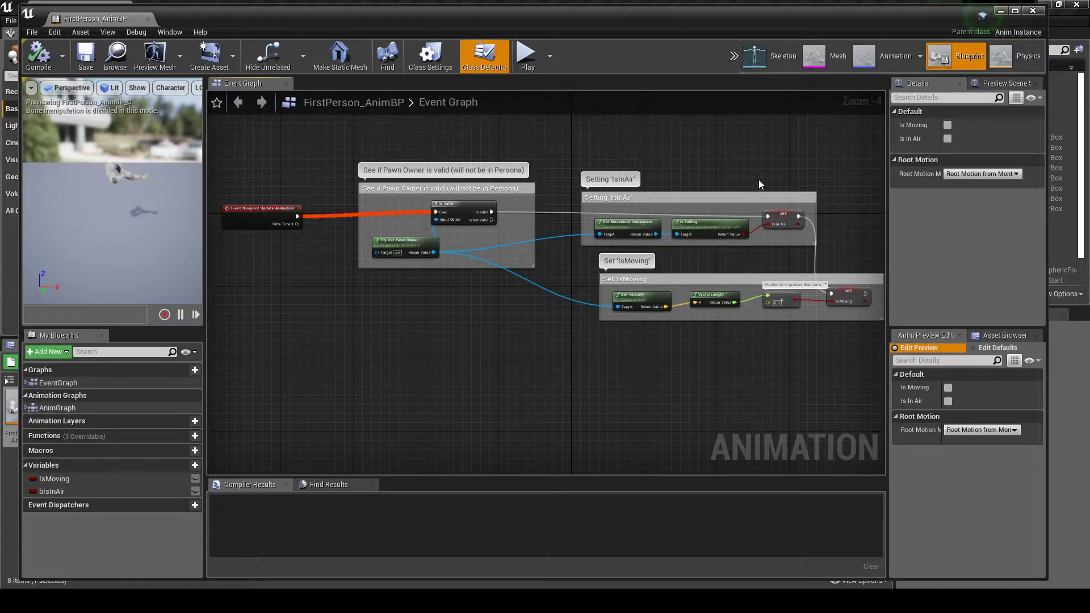
left_click(898, 59)
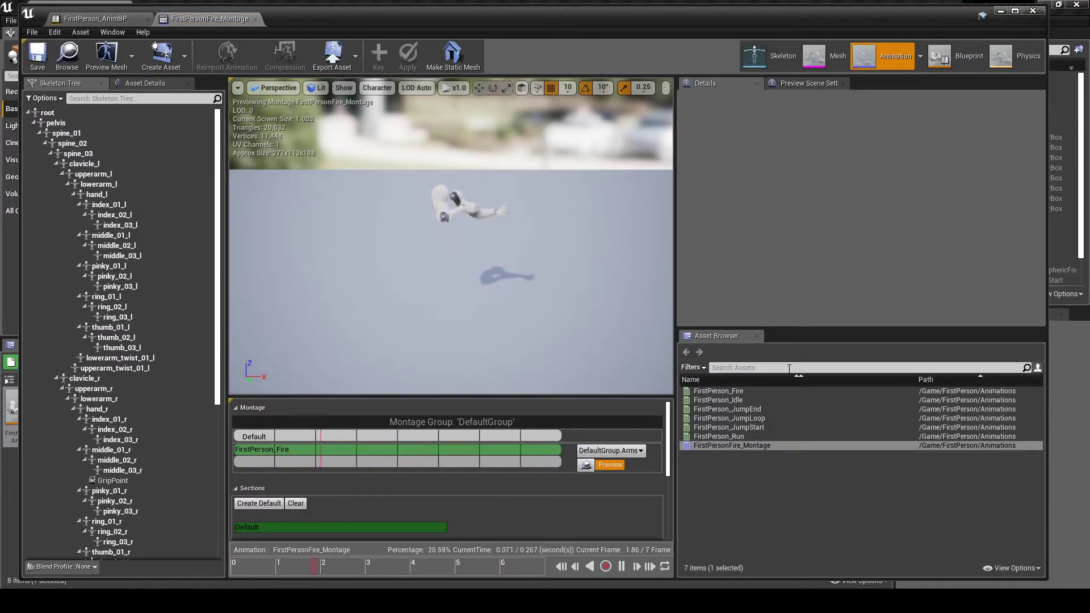
Add a new Anim_SFX_CUS_FSP notify at frame 13 of the FirstPerson_Run animation.
double_click(724, 436)
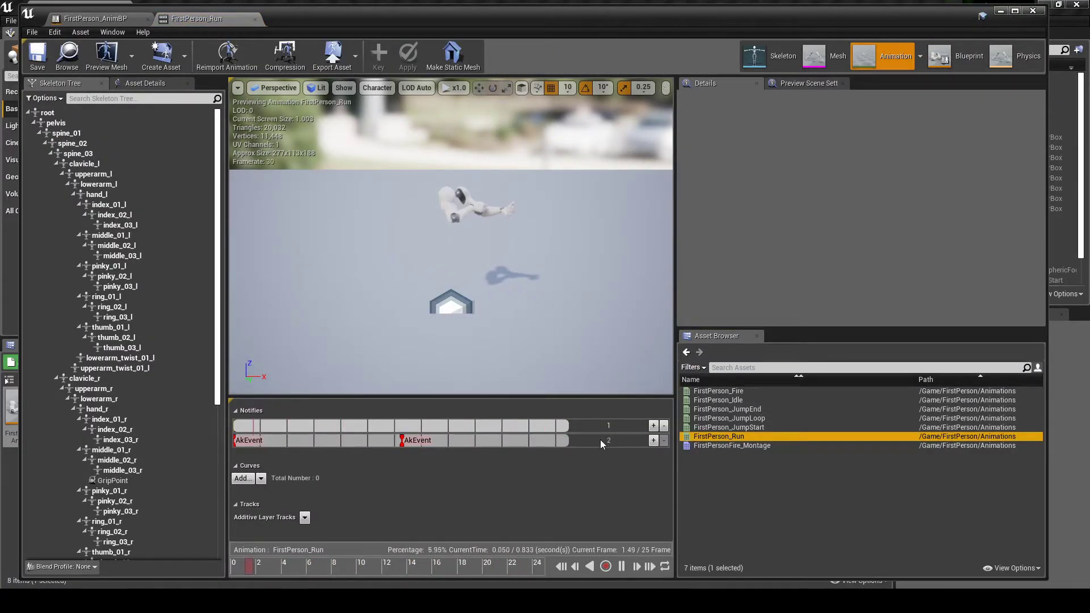
left_click(404, 428)
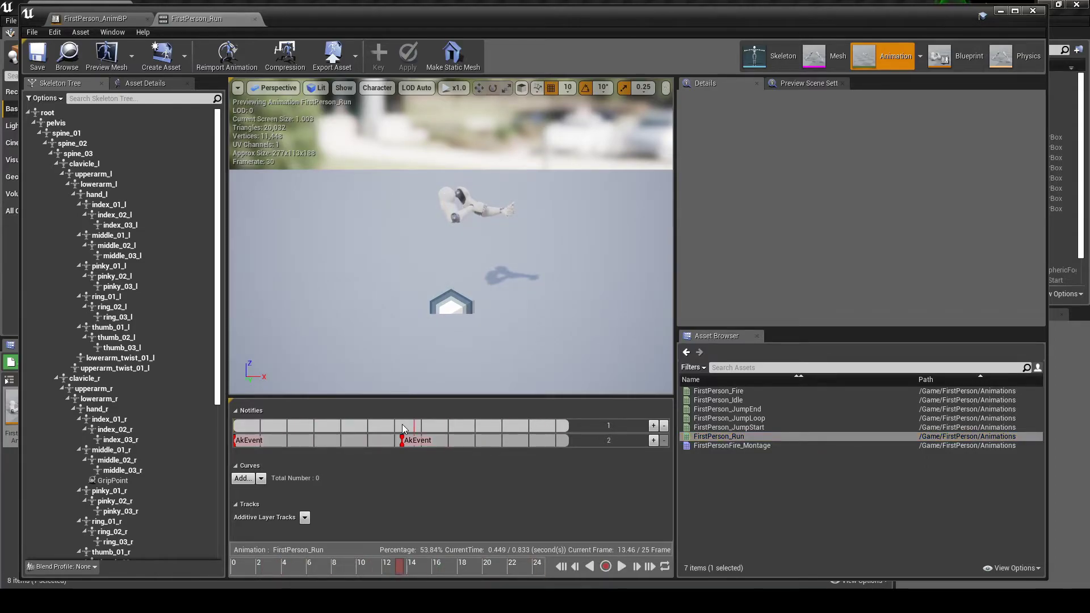
right_click(404, 429)
mouse_move(425, 440)
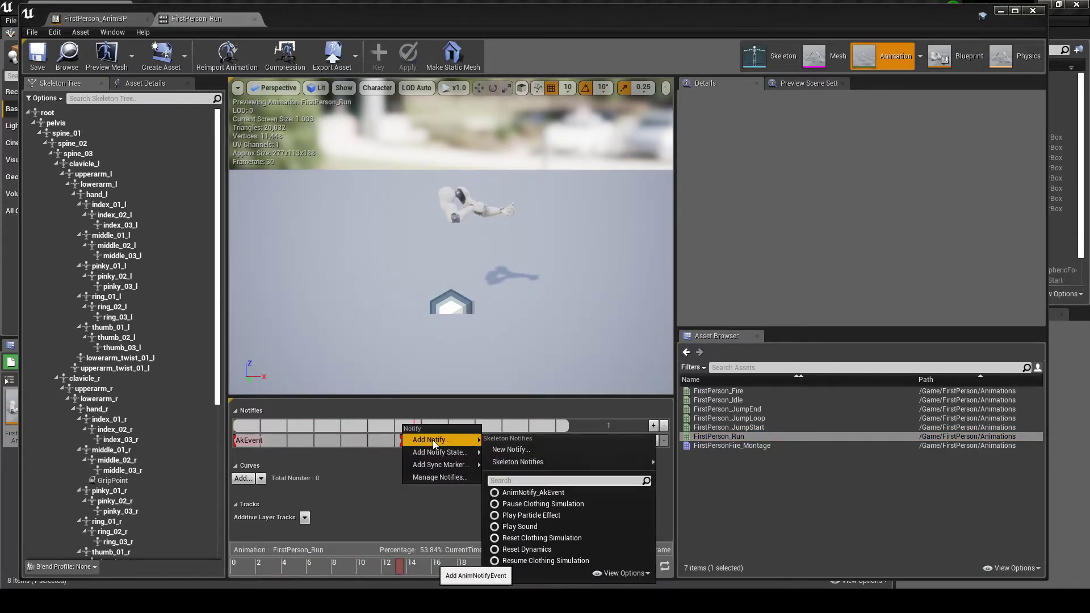
left_click(512, 448)
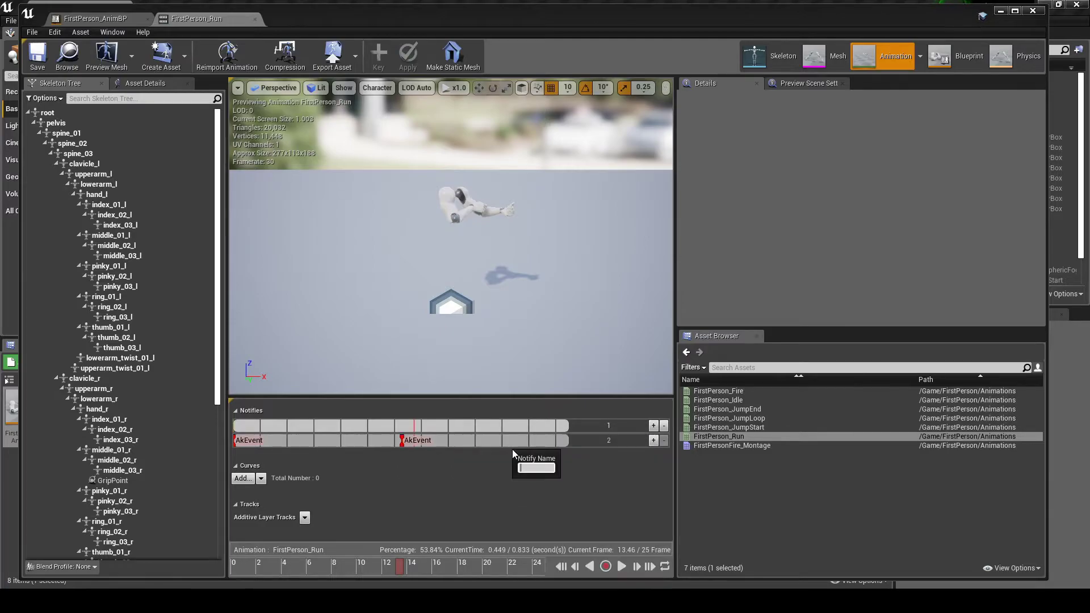
type("Anim_SFX_CUS_FSP")
key("Return")
Copy the Anim_SFX_CUS_FSP notify, paste it at frame 0, and save the Run animation.
left_click(458, 425)
right_click(458, 424)
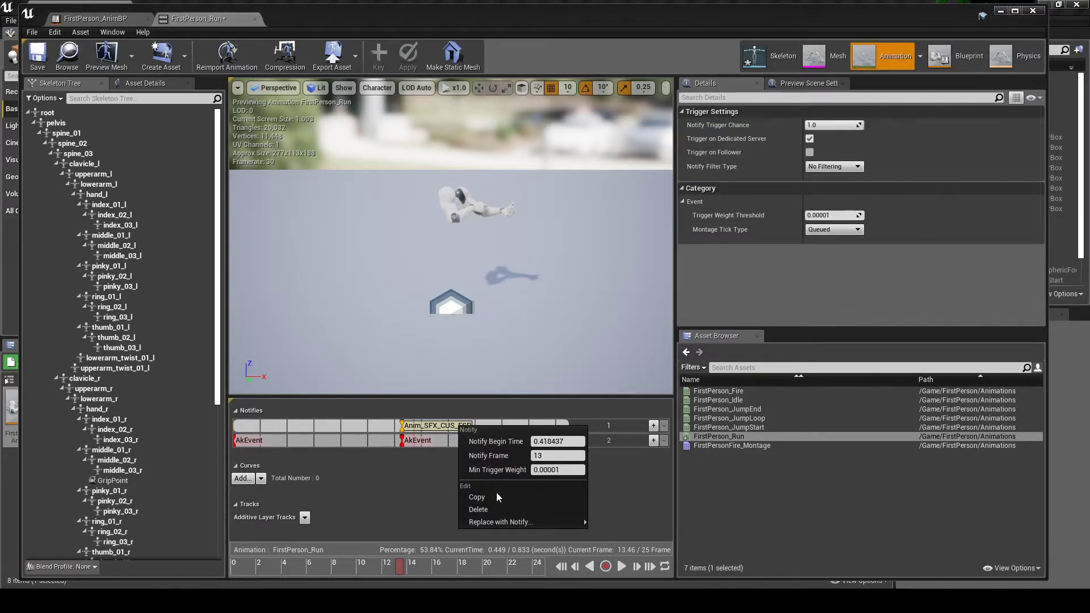
left_click(483, 496)
right_click(246, 427)
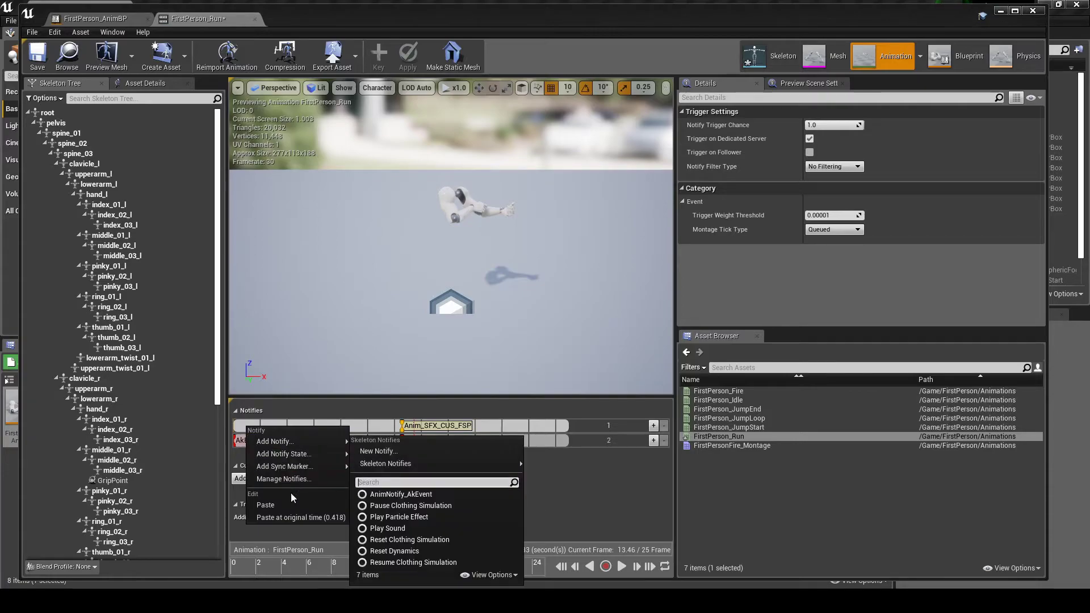
left_click(278, 504)
left_click(262, 424)
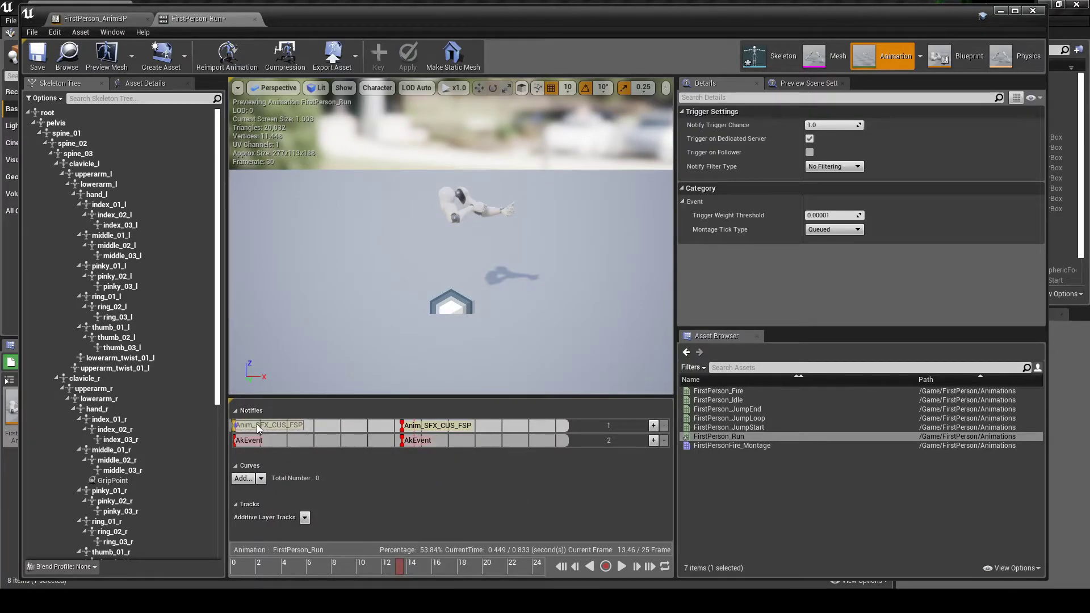
left_click_drag(256, 424, 245, 424)
left_click(37, 55)
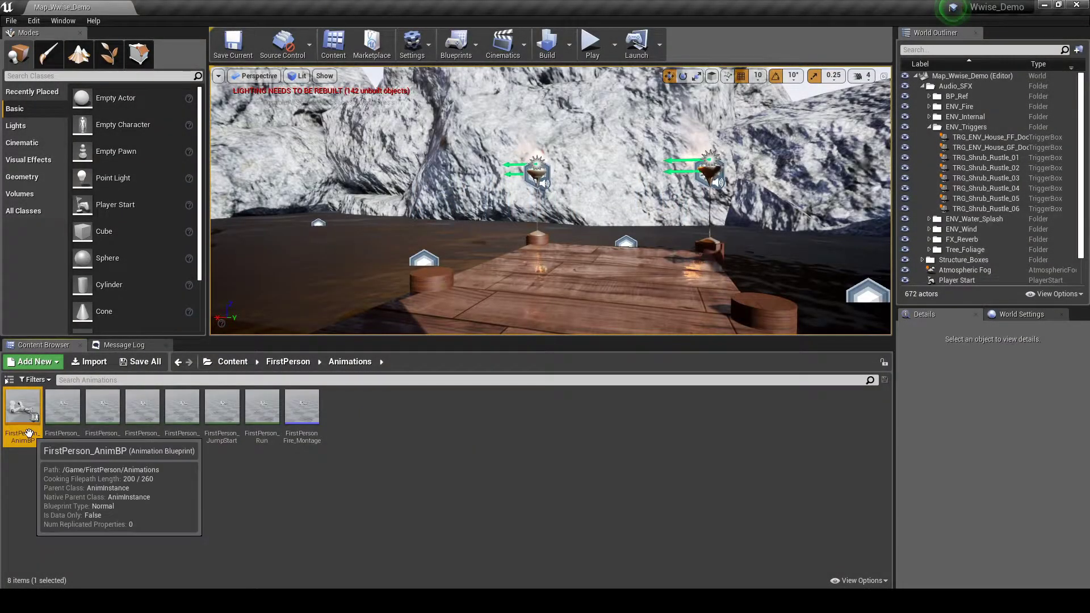
Add an AnimNotify_Anim_SFX_CUS_FSP event node to FirstPerson_AnimBP's Event Graph.
double_click(28, 434)
right_click(345, 286)
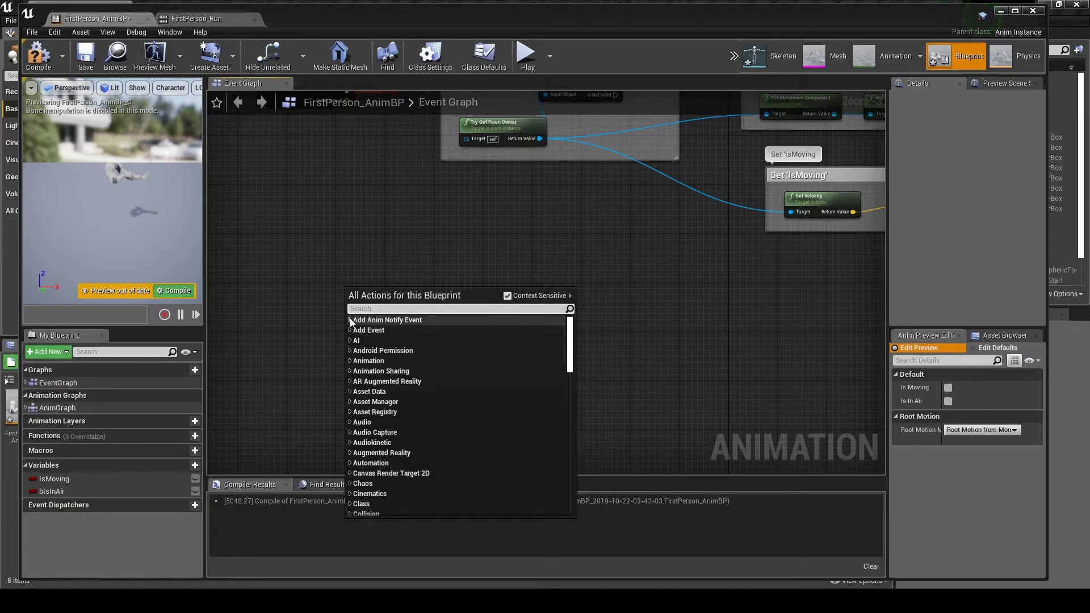
type("ev")
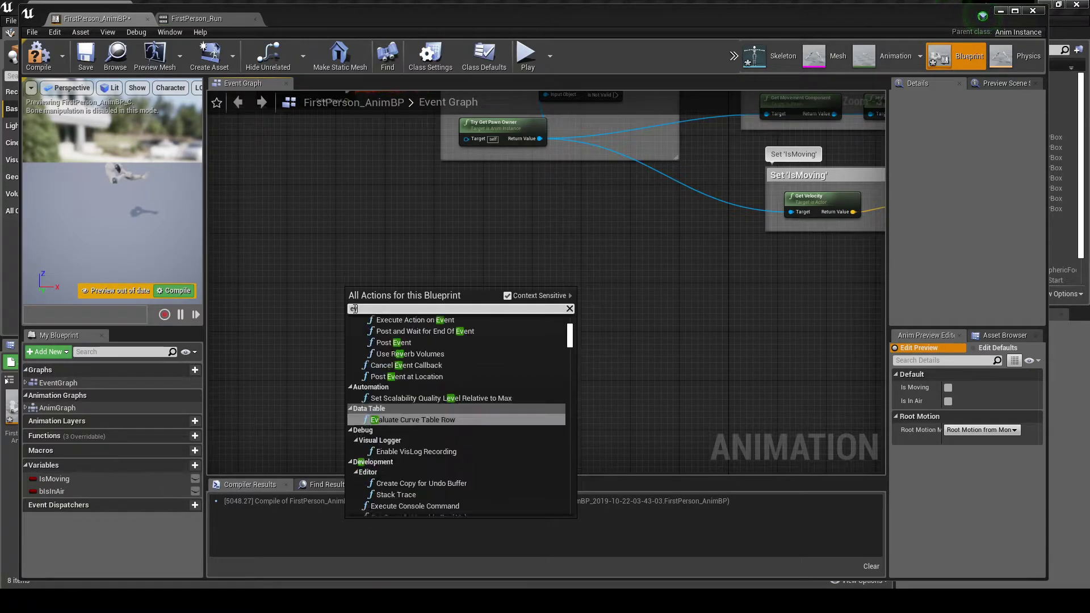
type("ent an")
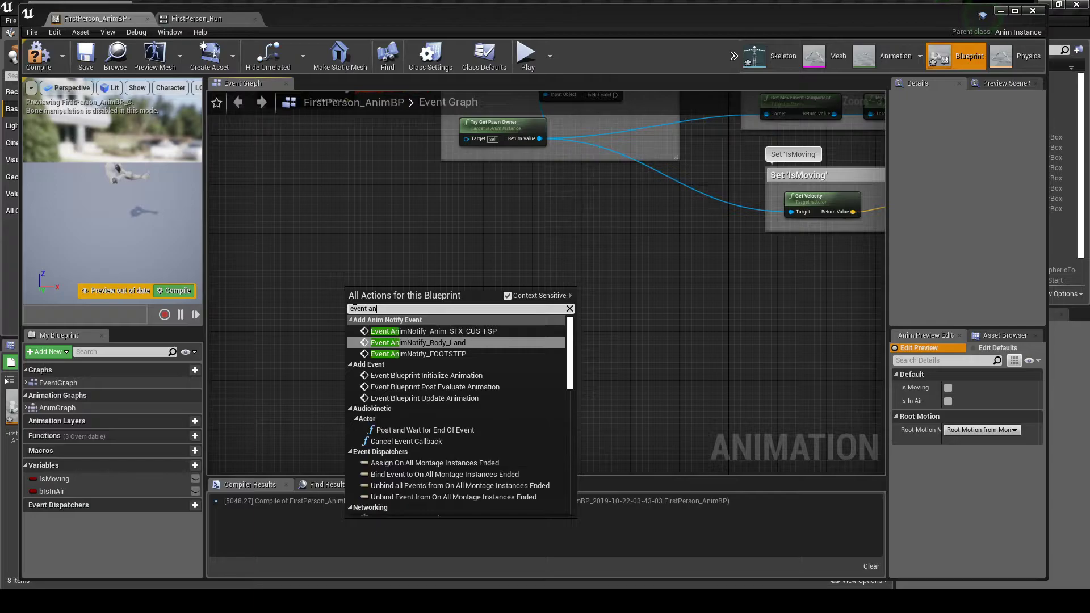
type("imnotify_anim")
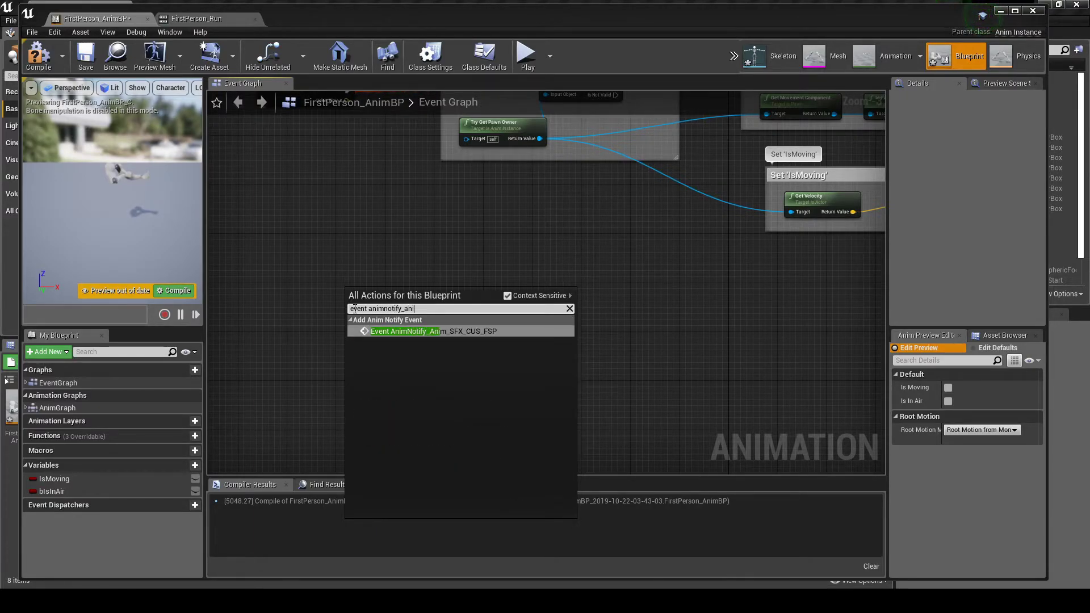
left_click(397, 330)
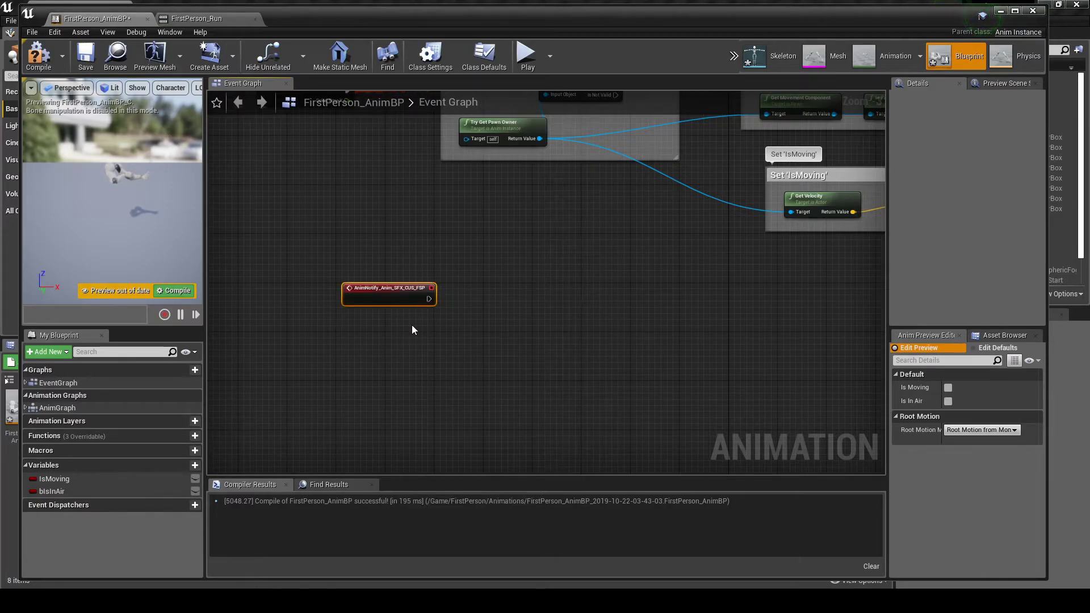
left_click_drag(386, 292, 319, 290)
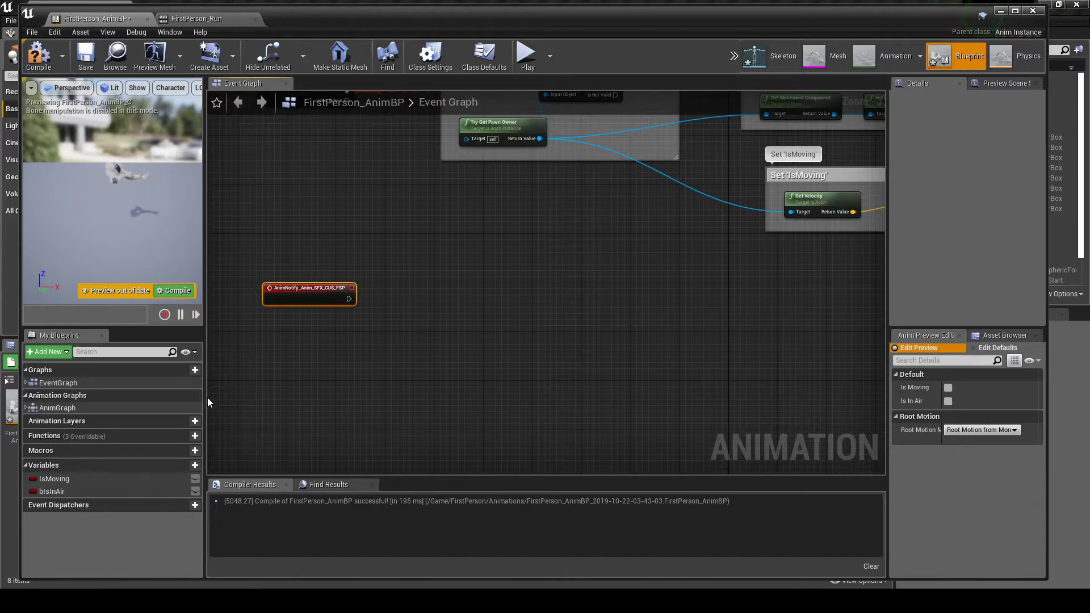
Create a new function named Get Surface Type, then return to the Event Graph.
mouse_move(196, 439)
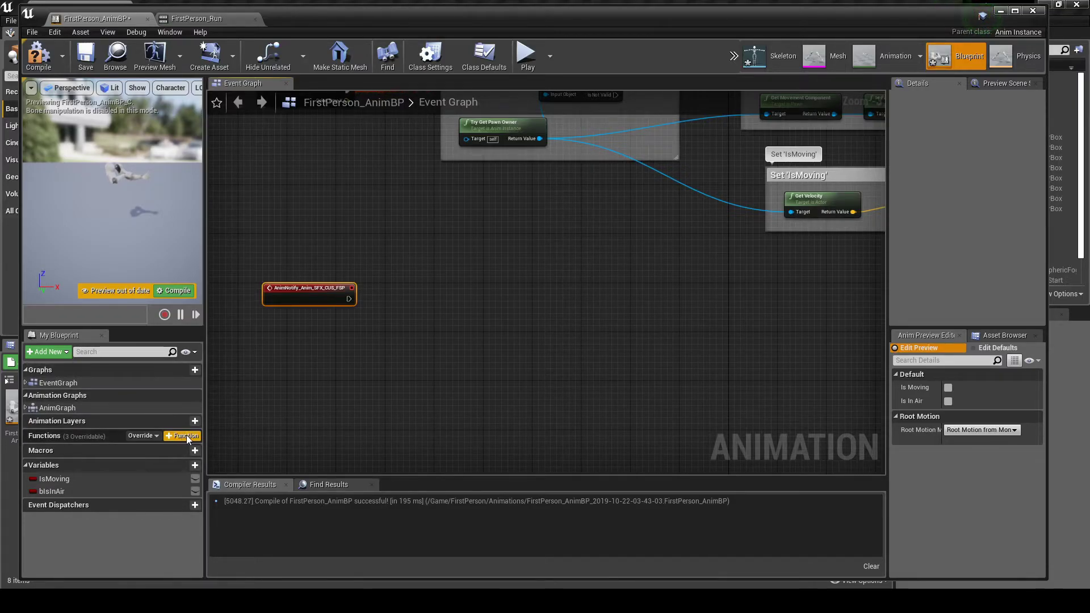
left_click(184, 435)
type("Get Surface Type")
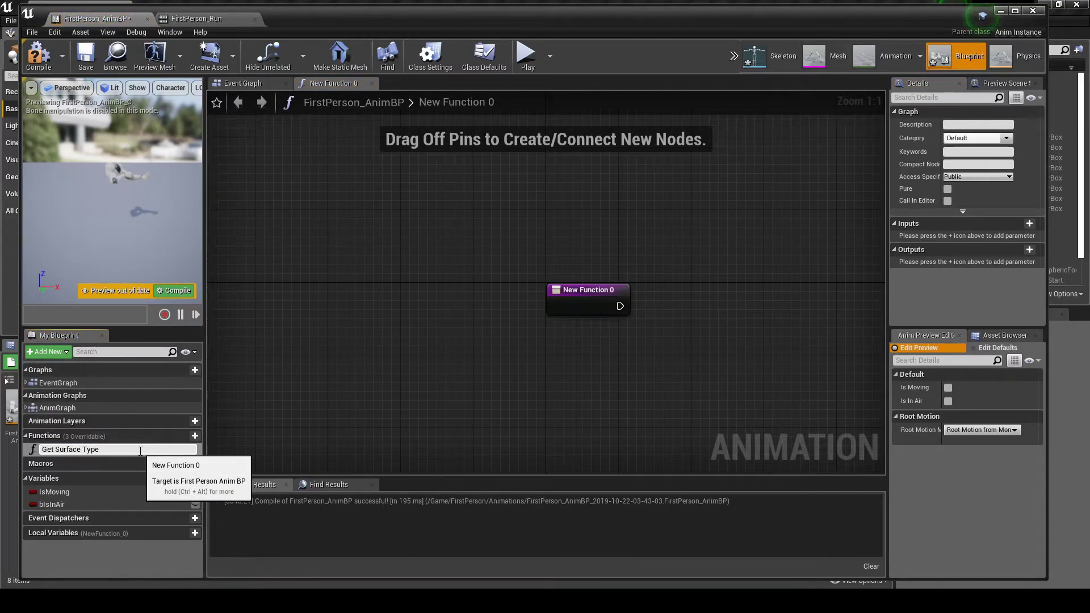
key("Return")
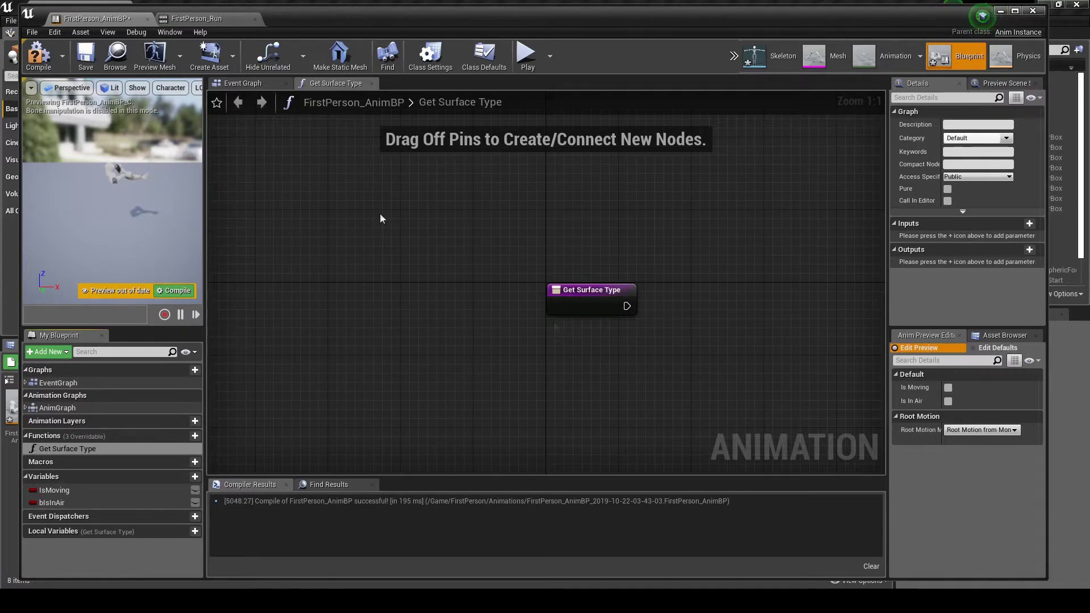
left_click(253, 82)
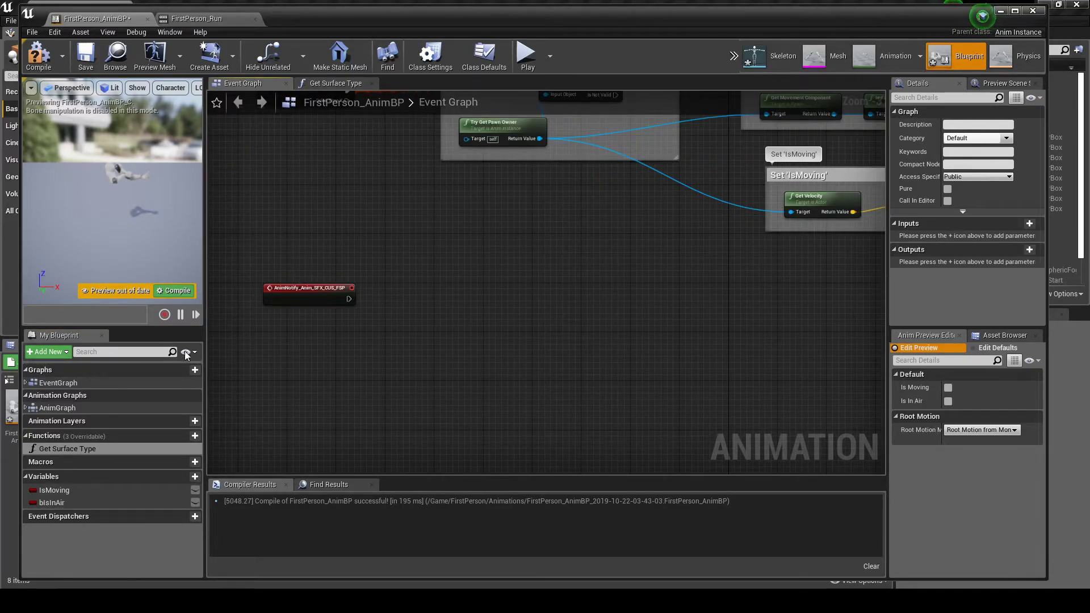
Place a Get Surface Type call and a Post Event node set to SFX_CHA_FSP_Human.
left_click_drag(134, 447, 437, 297)
right_click(542, 307)
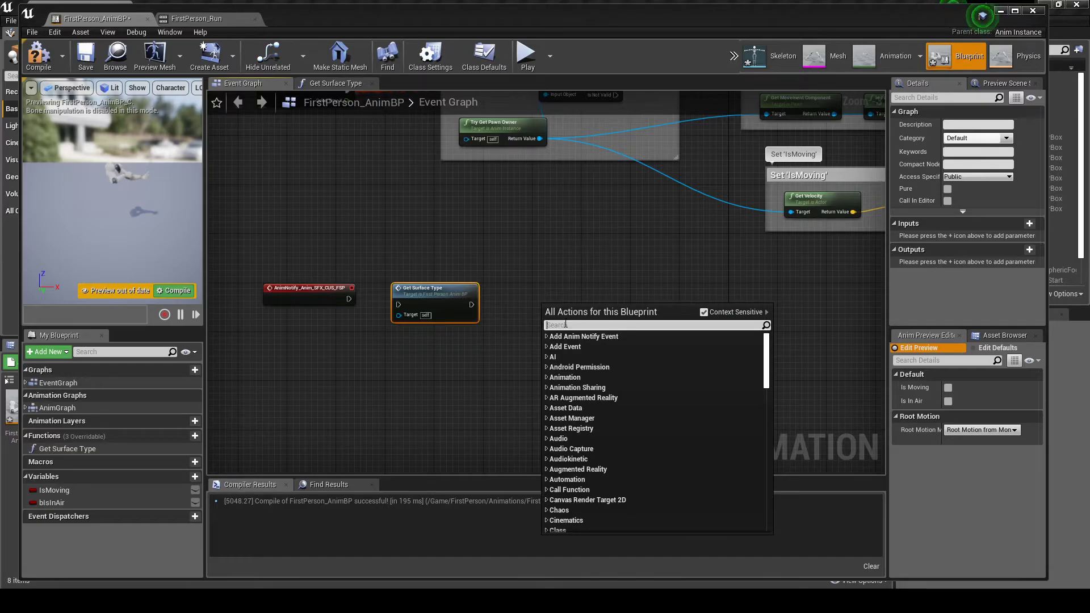
type("post event")
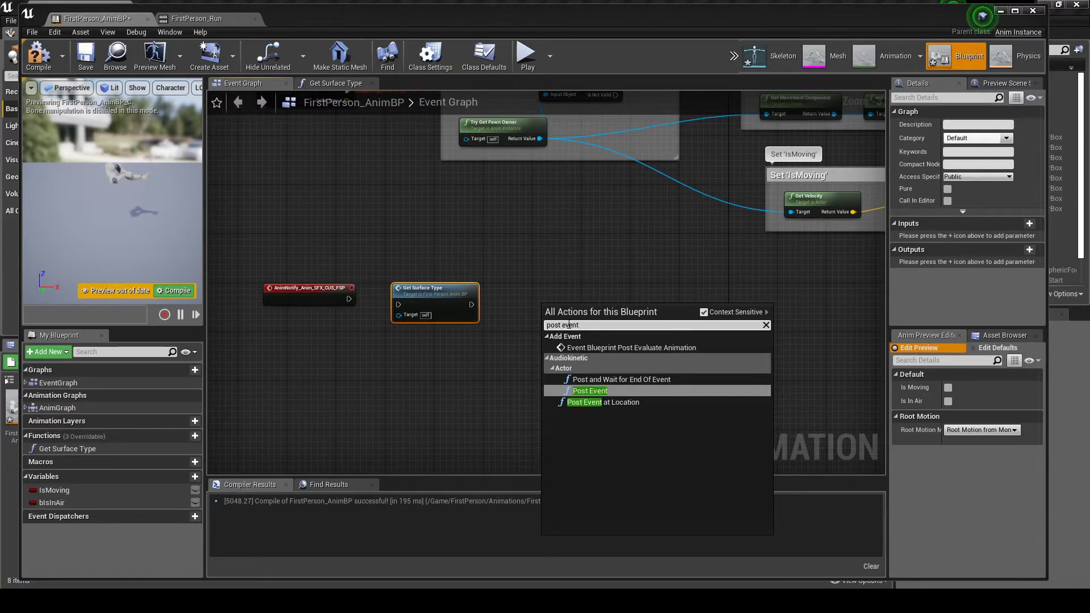
left_click(588, 392)
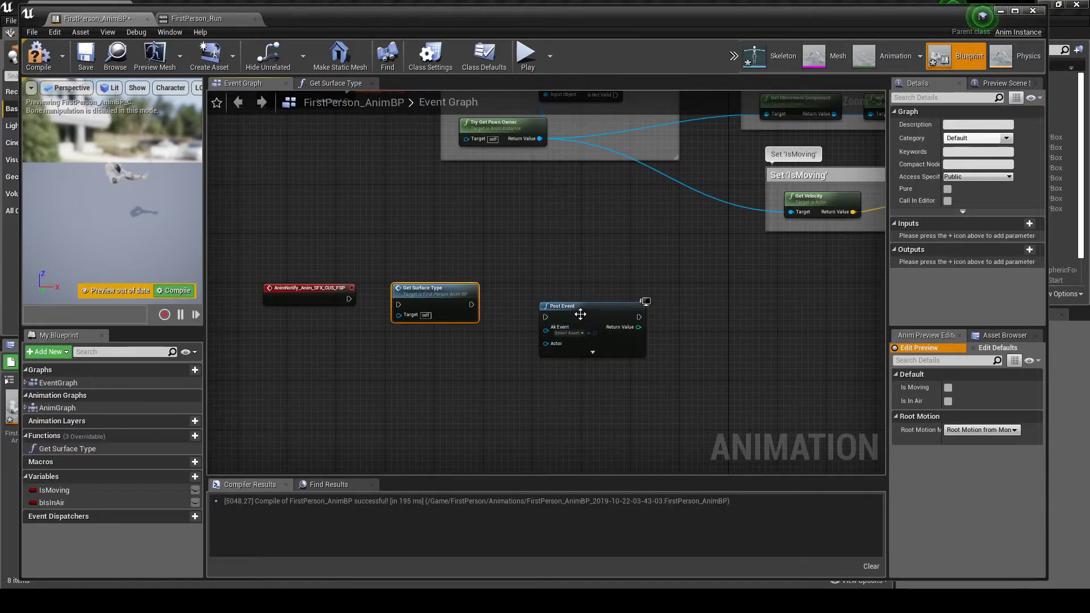
key("ctrl+z")
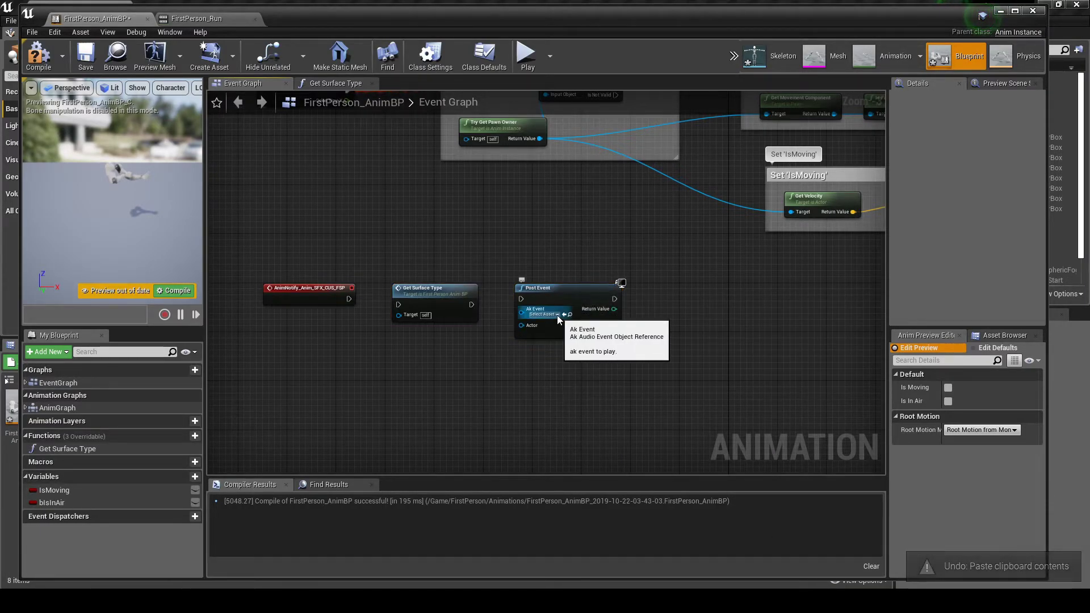
left_click(557, 315)
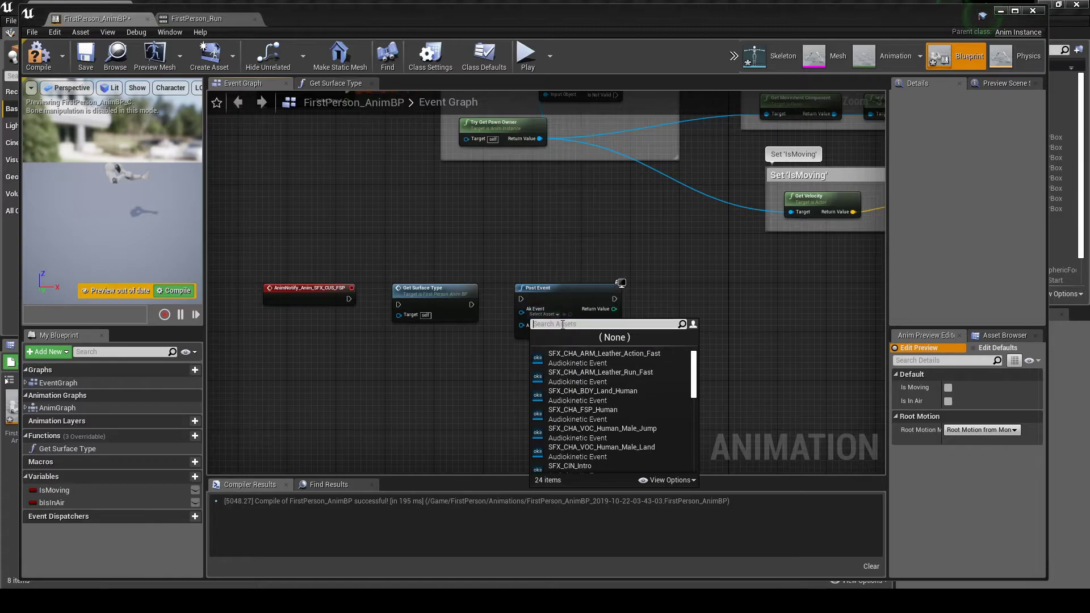
type("fsp")
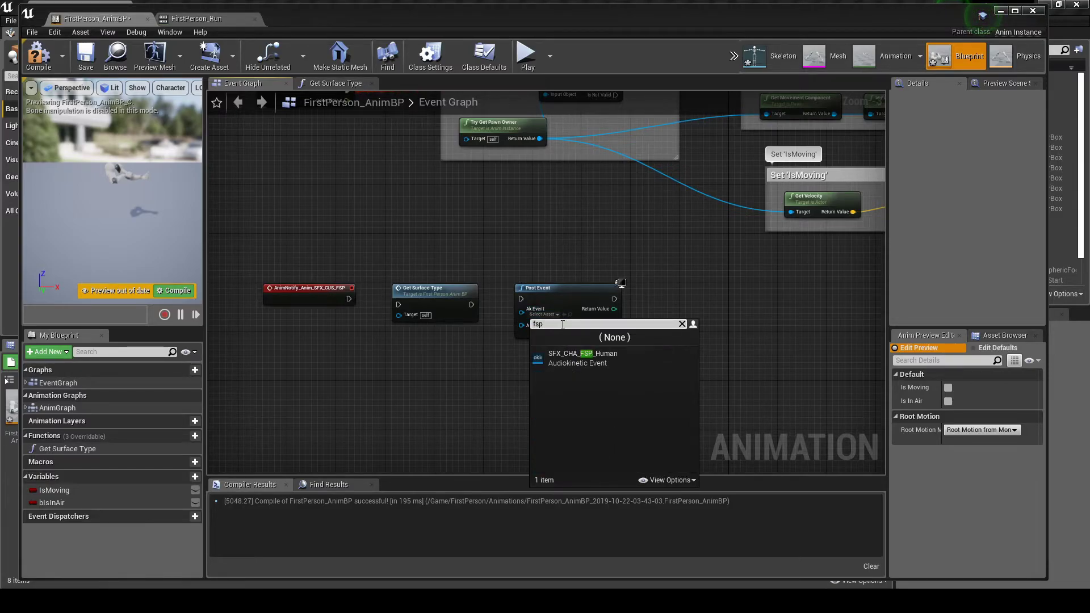
left_click(574, 361)
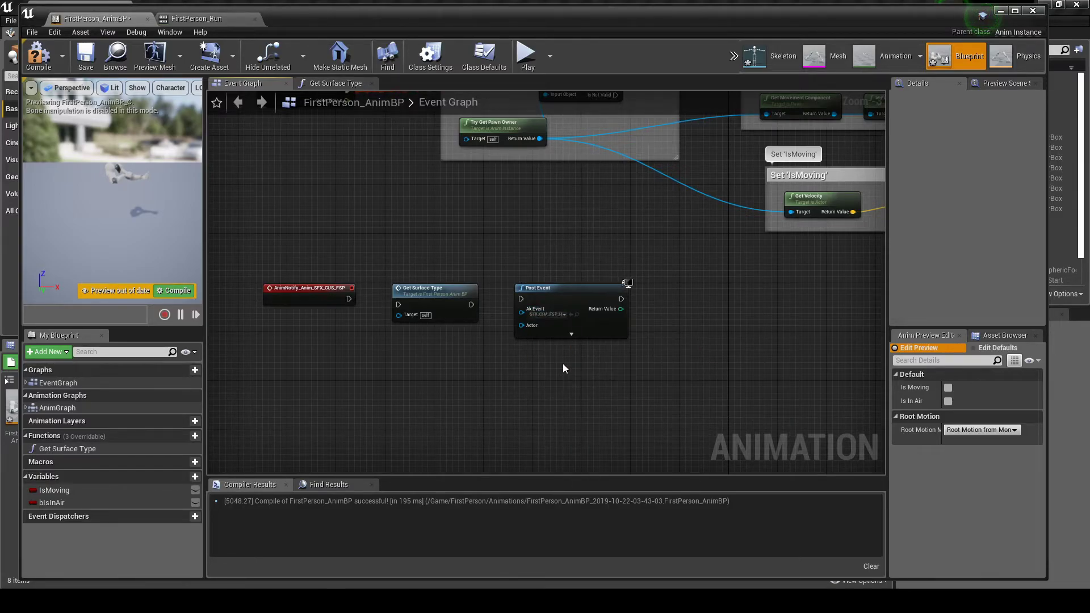
Paste a Try Get Pawn Owner node and wire notify → Get Surface Type → Post Event with pawn as Actor.
left_click(518, 126)
key("ctrl+v")
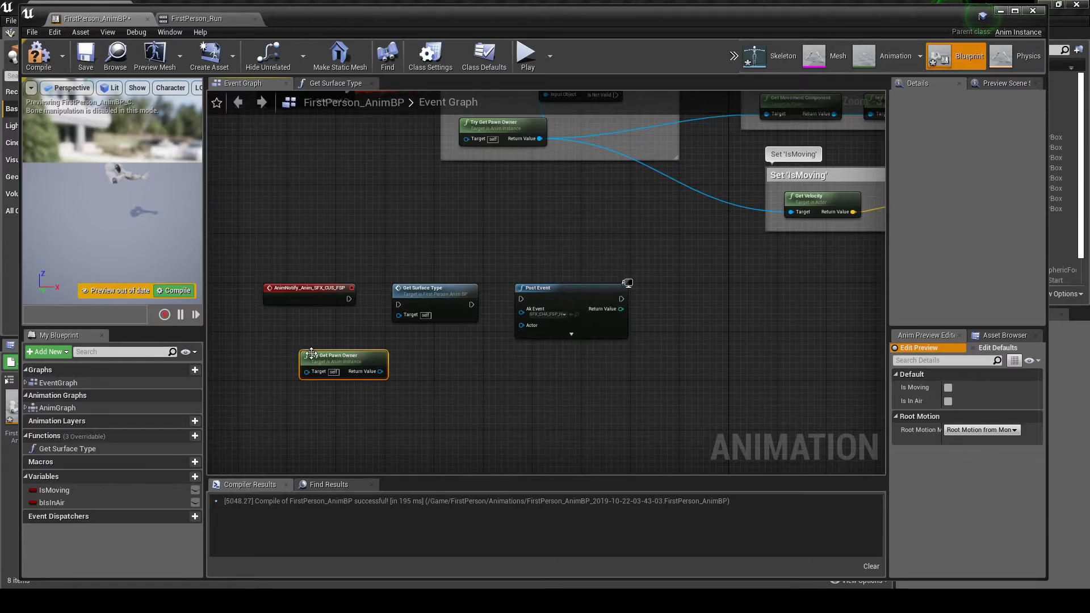
left_click_drag(336, 354, 305, 334)
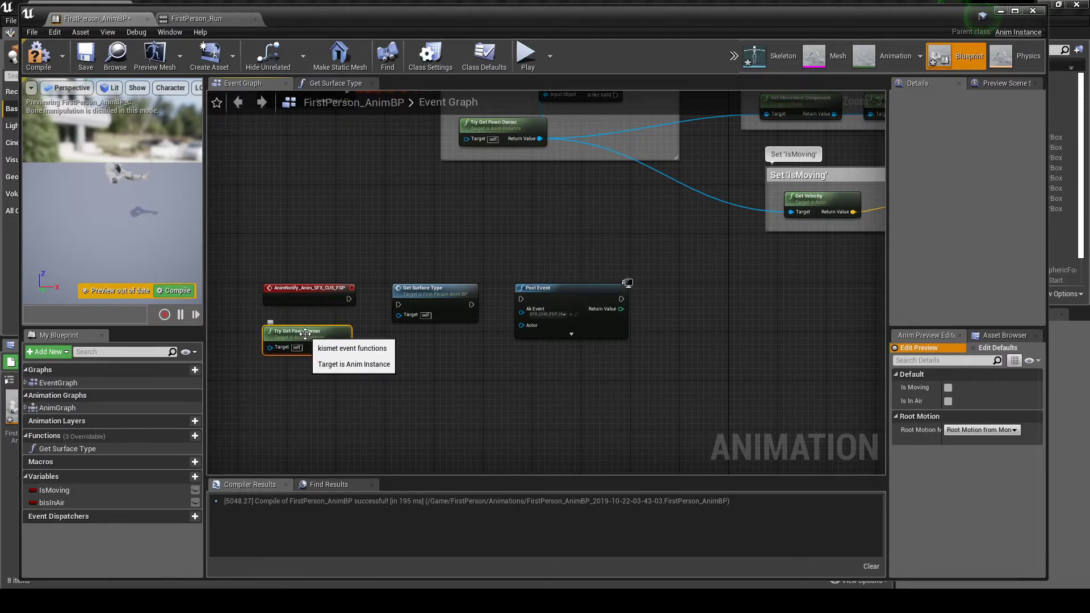
left_click_drag(348, 300, 398, 305)
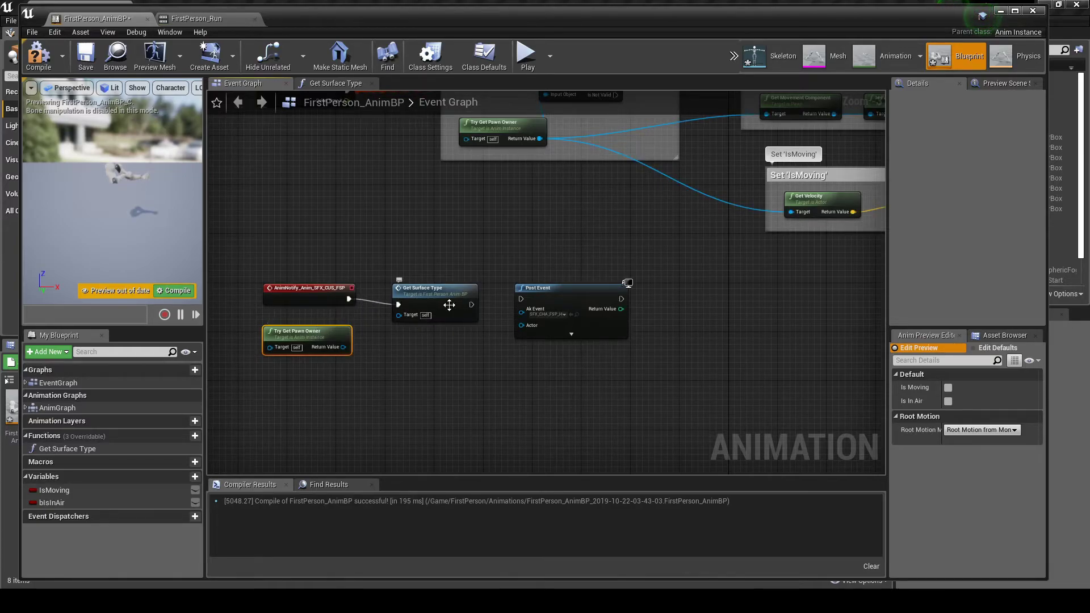
left_click_drag(472, 304, 522, 299)
left_click_drag(344, 346, 523, 325)
Wrap the four footstep nodes in a comment titled 'SFX Footstep'.
left_click_drag(233, 254, 647, 387)
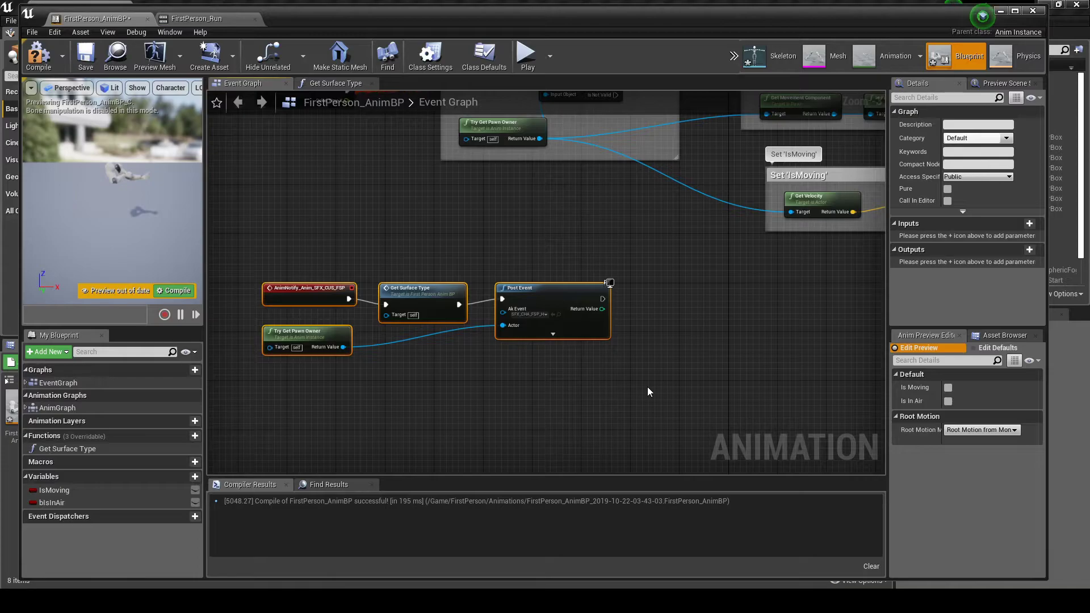
key("c")
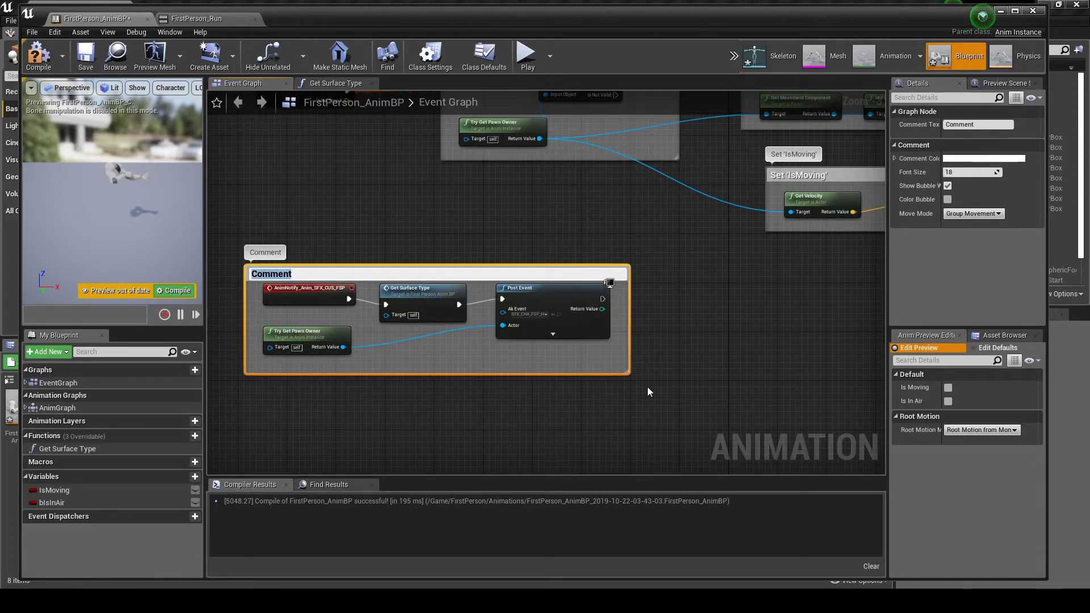
type("SFX")
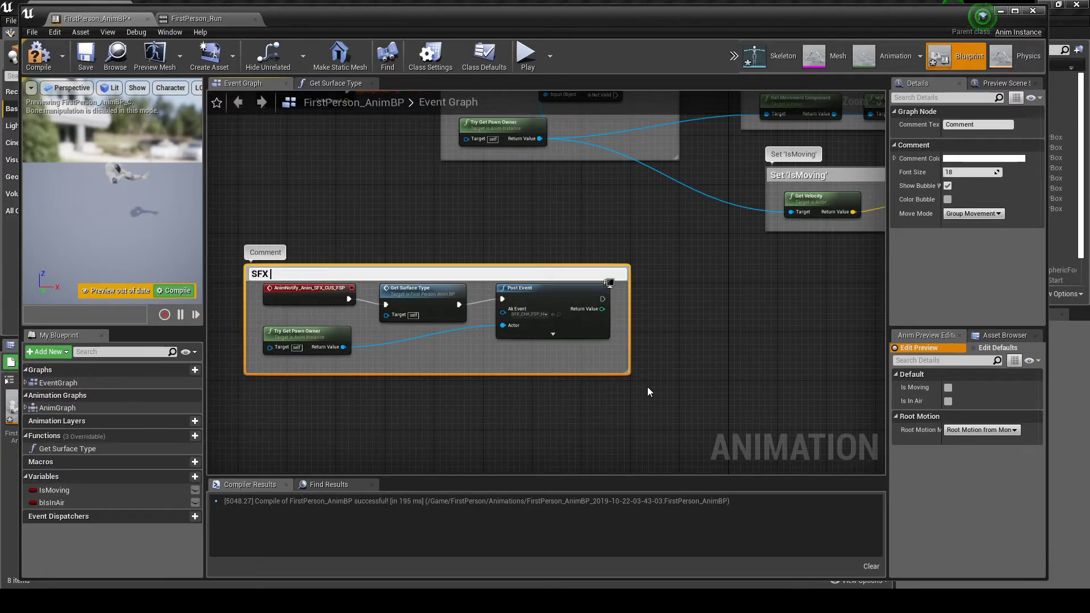
type(" Foots")
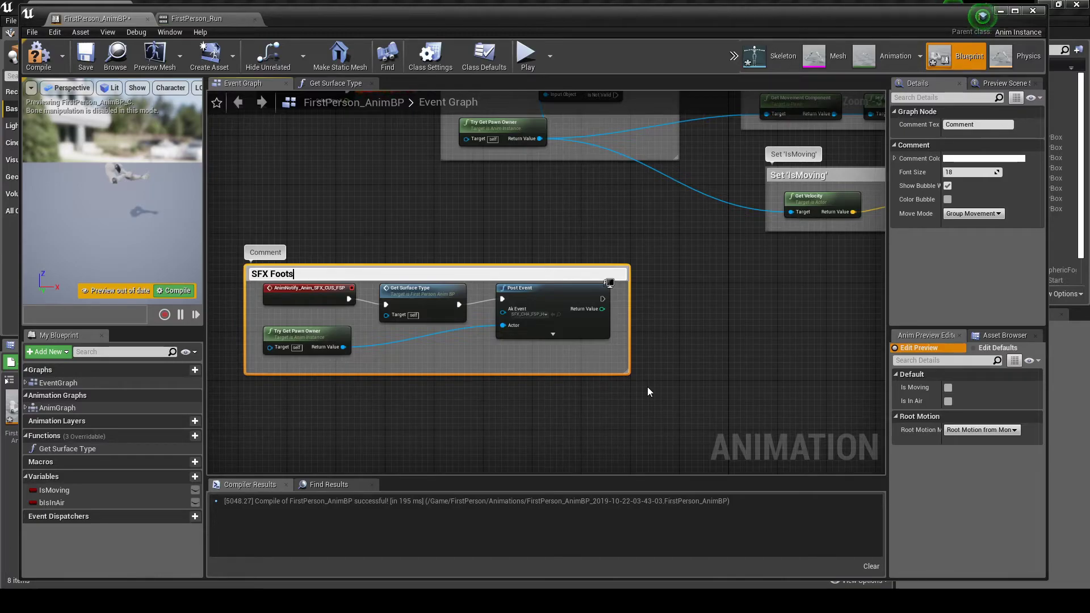